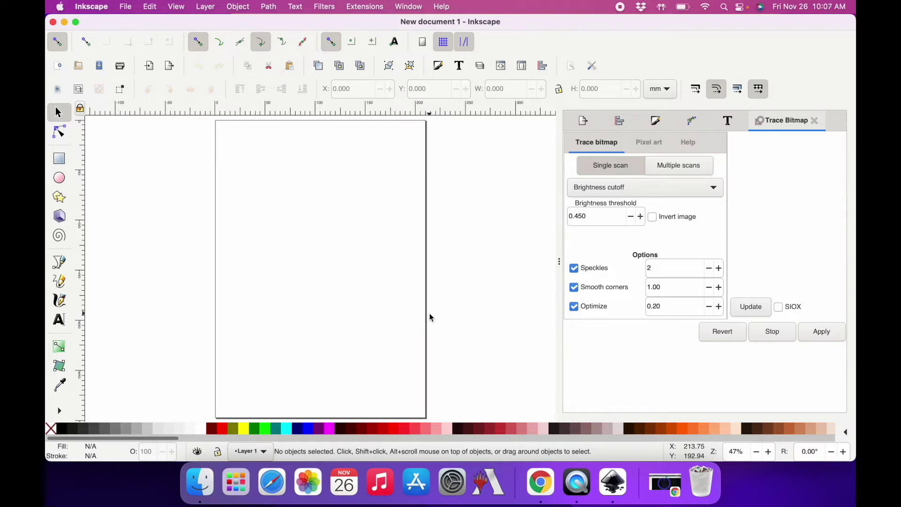
Step: Zoom the view out to about 18% and select the Ellipse/Circle tool
{"action": "scroll", "coordinate": [429, 314], "scroll_direction": "down", "scroll_amount": 5}
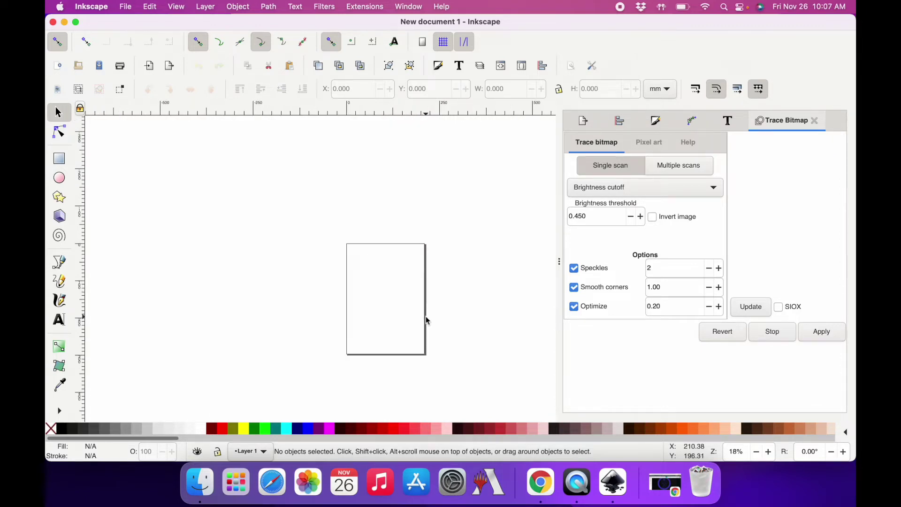
{"action": "scroll", "coordinate": [427, 317], "scroll_direction": "right", "scroll_amount": 3}
{"action": "scroll", "coordinate": [426, 321], "scroll_direction": "up", "scroll_amount": 1}
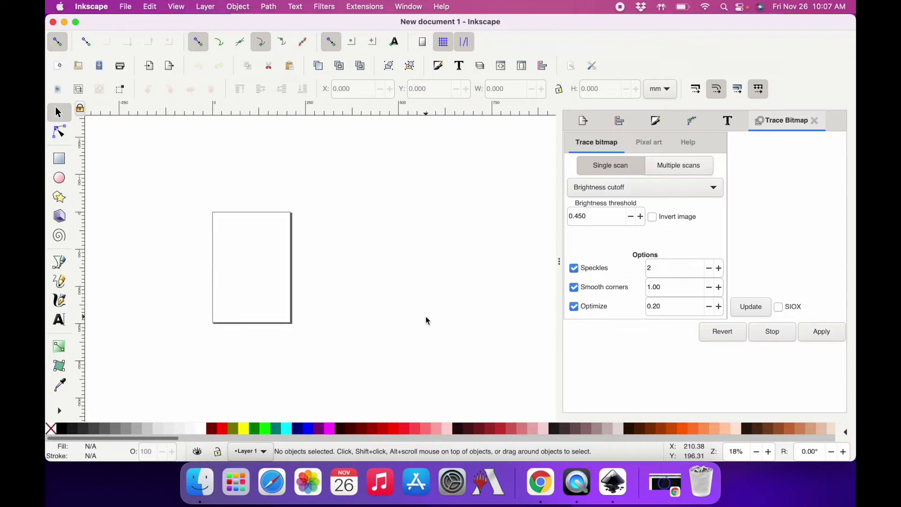
{"action": "left_click", "coordinate": [59, 178]}
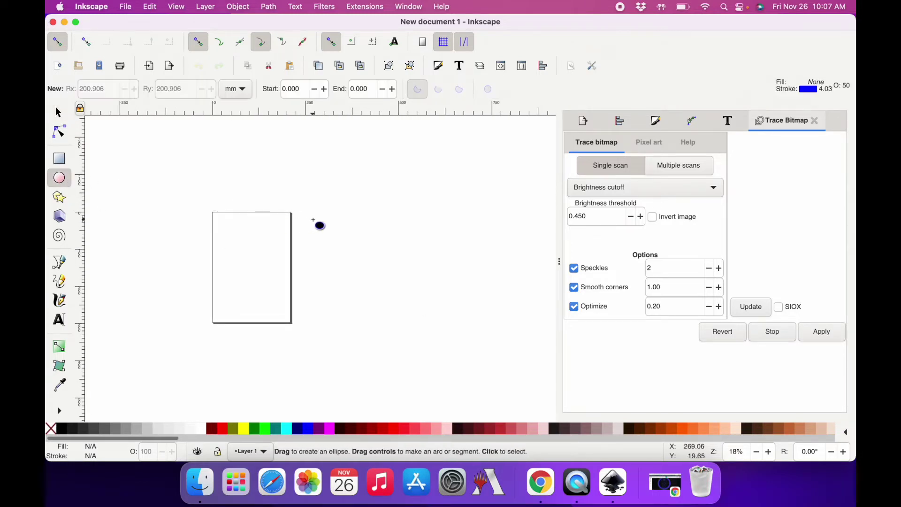
Step: Draw a circle right of the page and size it to 10 × 10 inches with locked proportions
{"action": "left_click_drag", "start_coordinate": [347, 214], "coordinate": [481, 346]}
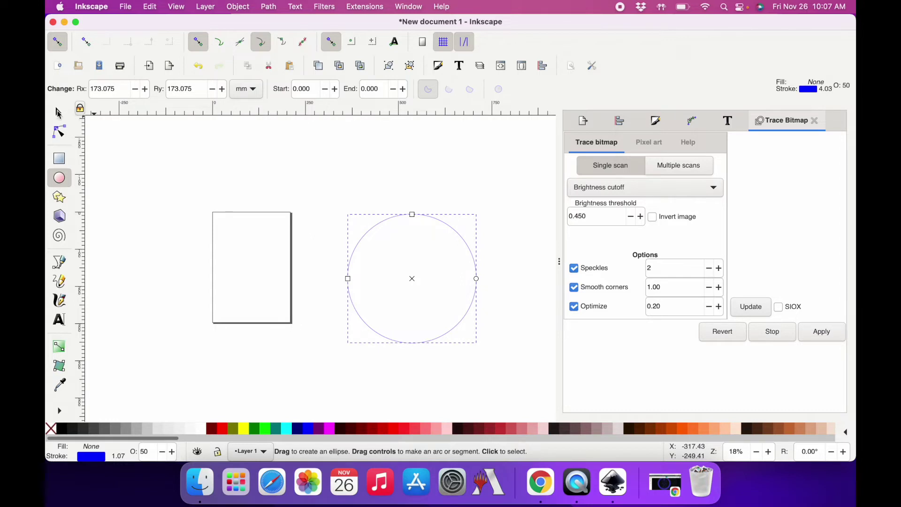
{"action": "left_click", "coordinate": [57, 112]}
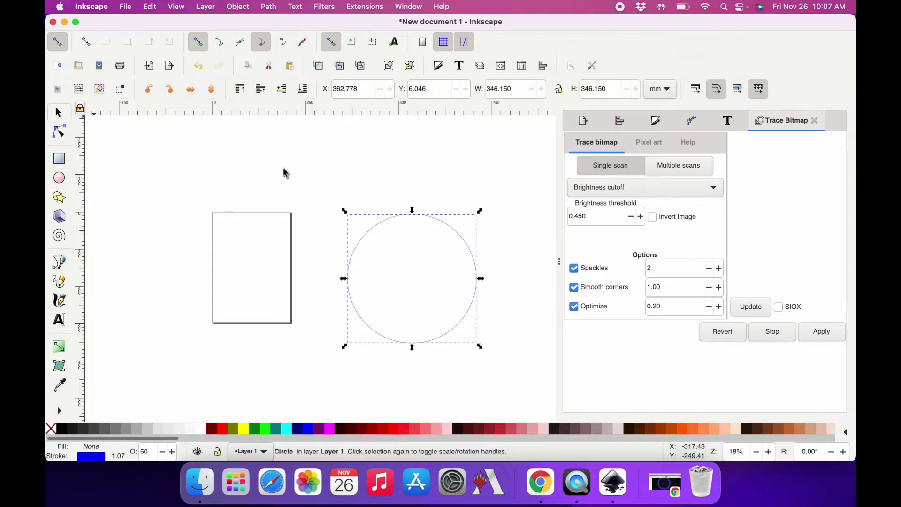
{"action": "left_click", "coordinate": [559, 91]}
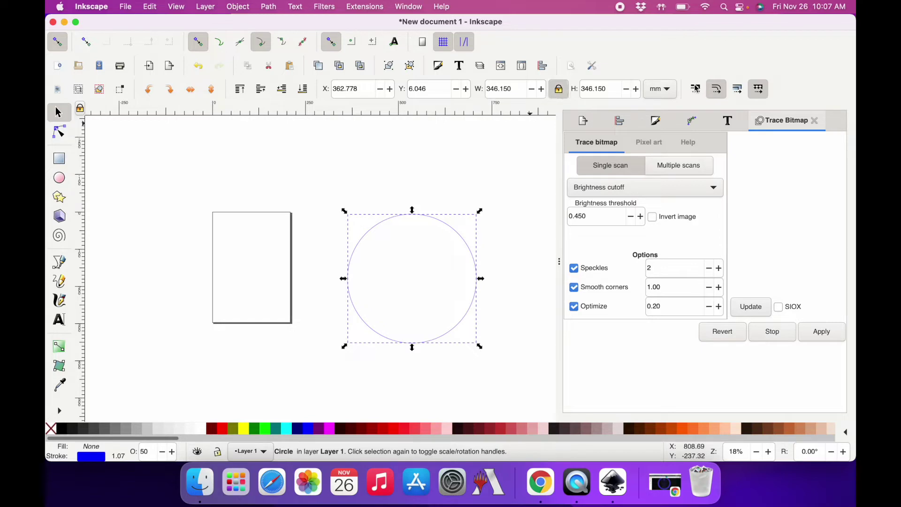
{"action": "left_click", "coordinate": [669, 90]}
{"action": "left_click", "coordinate": [665, 79]}
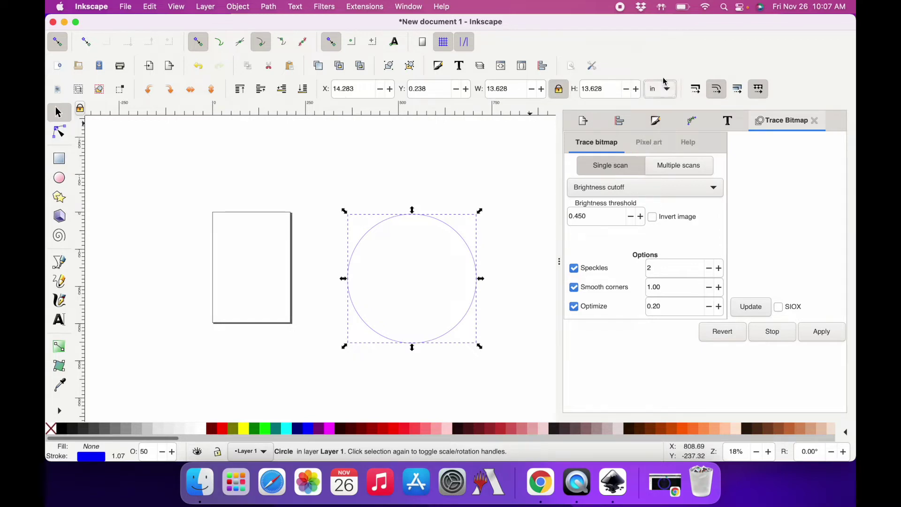
{"action": "left_click_drag", "start_coordinate": [522, 92], "coordinate": [481, 94]}
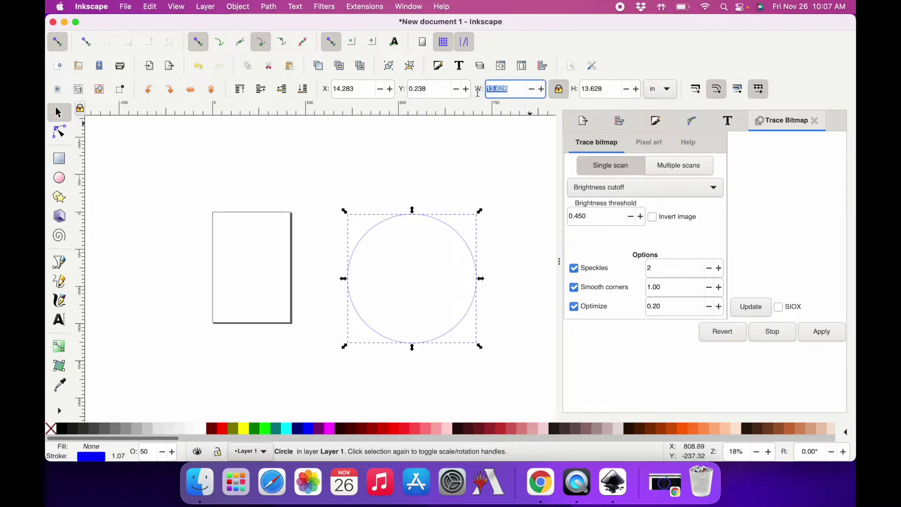
{"action": "type", "text": "10"}
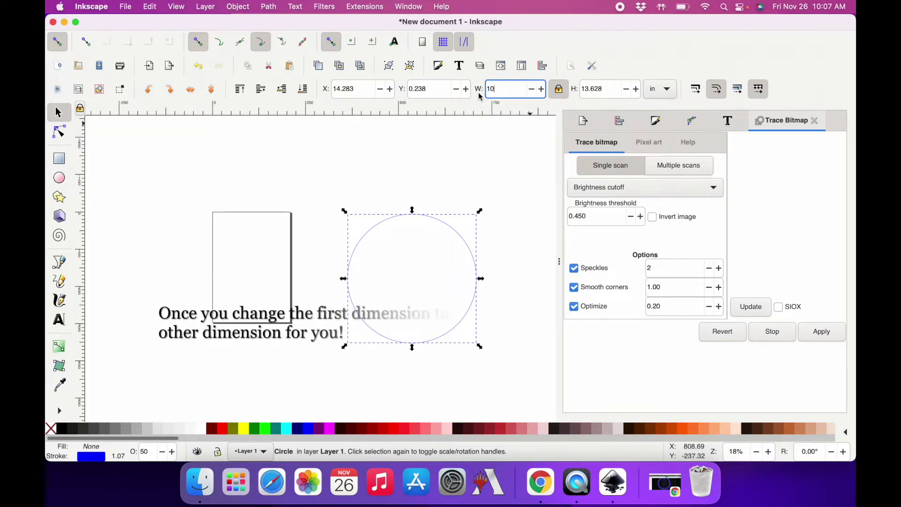
{"action": "key", "text": "Tab"}
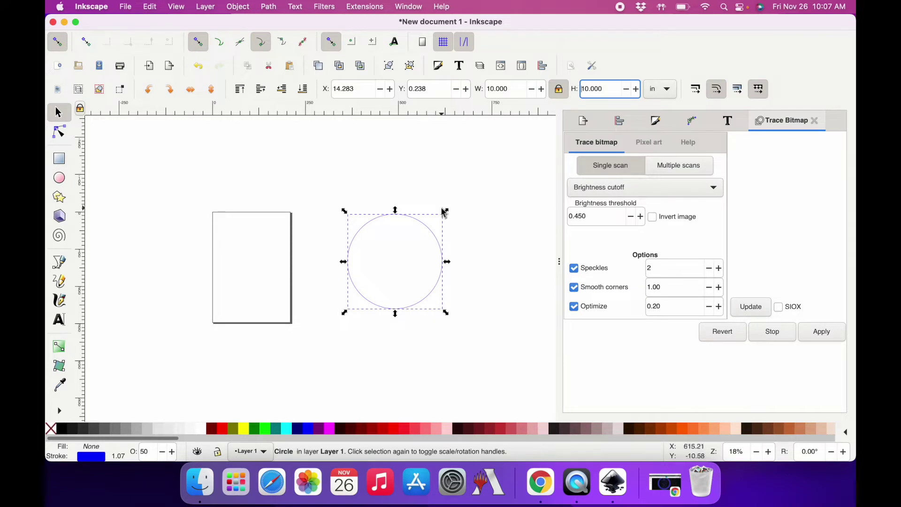
{"action": "left_click_drag", "start_coordinate": [424, 230], "coordinate": [423, 231]}
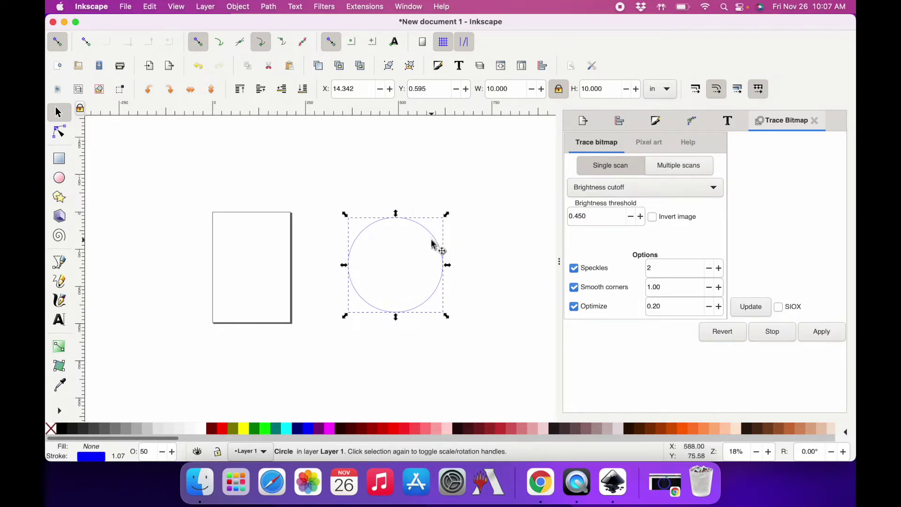
Step: Duplicate the circle, resize the copy to 8 × 8 inches, and select it with the larger circle
{"action": "key", "text": "super+d"}
{"action": "left_click_drag", "start_coordinate": [515, 88], "coordinate": [485, 85]}
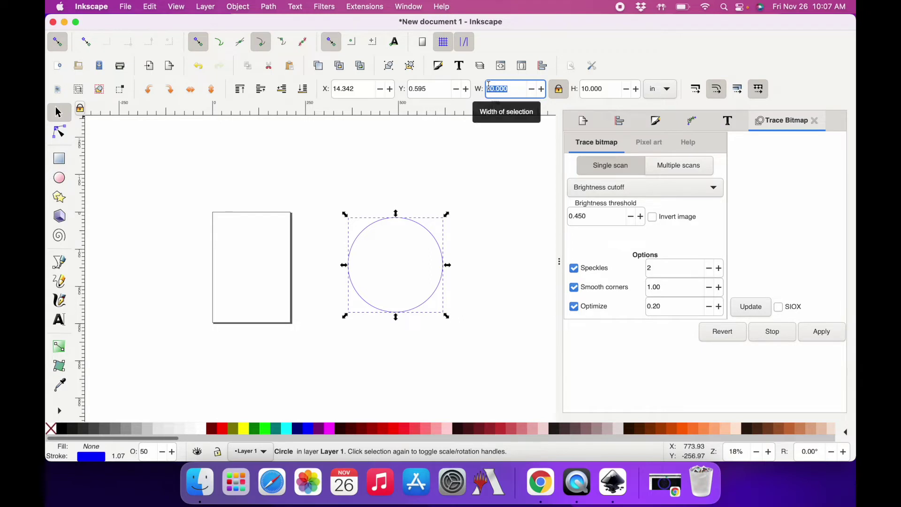
{"action": "type", "text": "8"}
{"action": "key", "text": "Tab"}
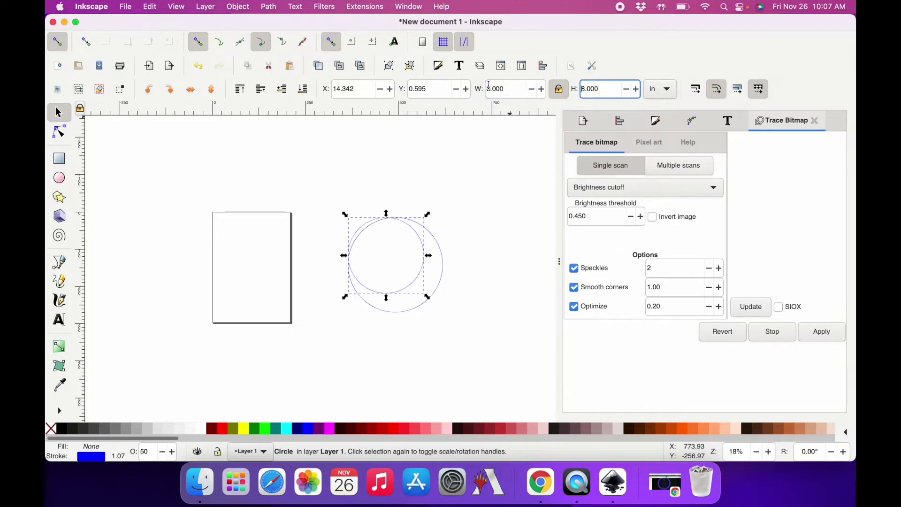
{"action": "left_click", "coordinate": [449, 285], "text": "shift"}
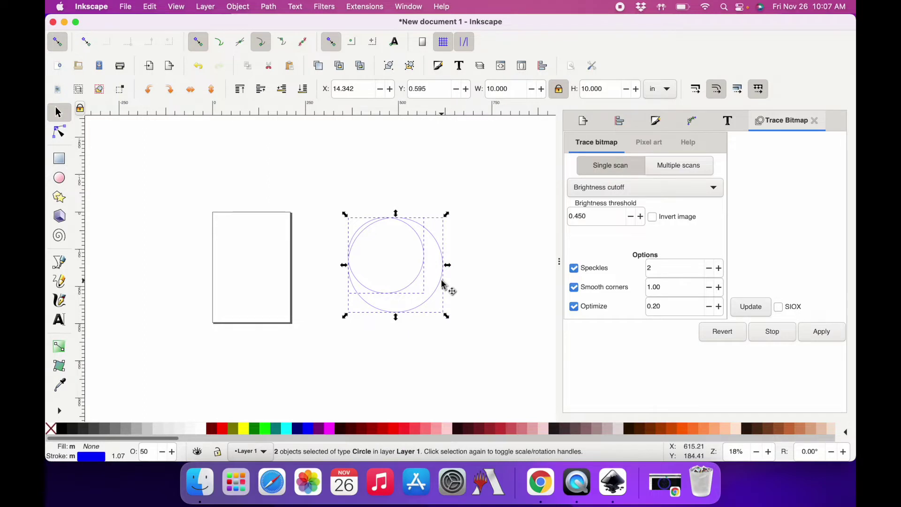
{"action": "left_click", "coordinate": [620, 121]}
Step: Centre the 8-inch circle horizontally and vertically within the 10-inch circle, then deselect
{"action": "left_click", "coordinate": [759, 169]}
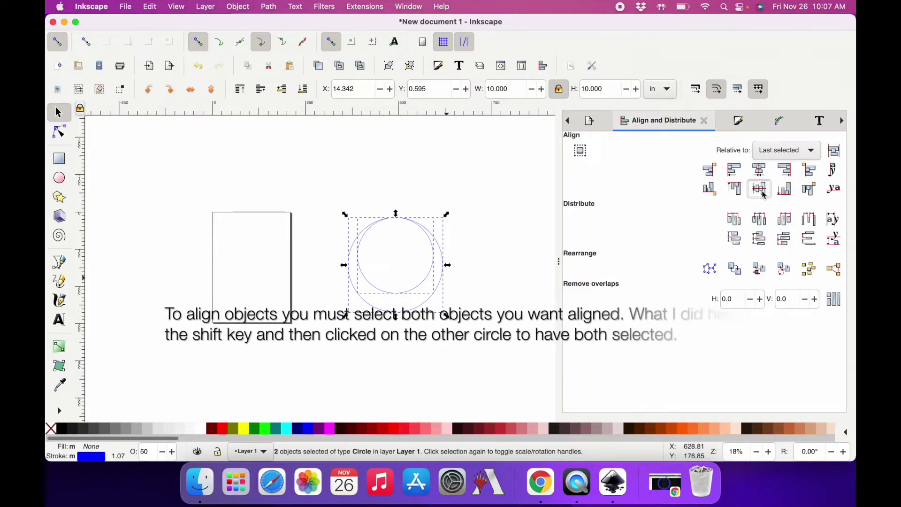
{"action": "left_click", "coordinate": [759, 189]}
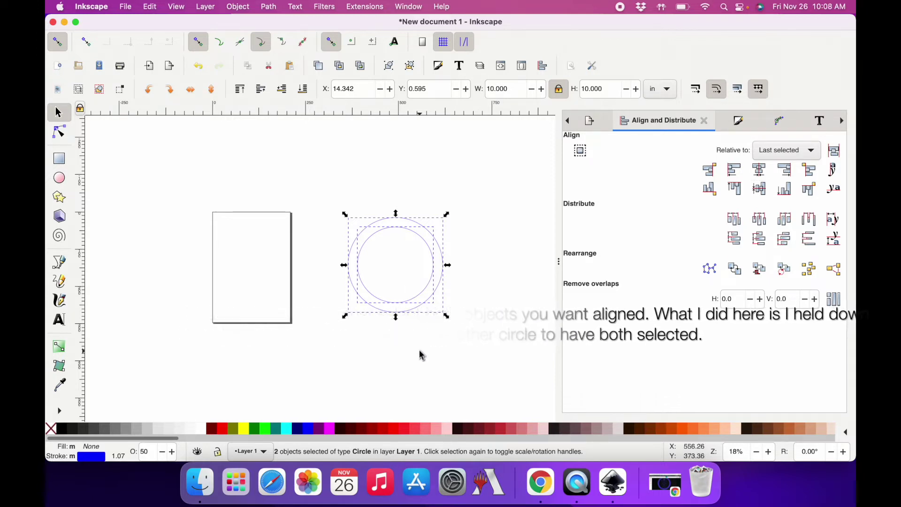
{"action": "left_click", "coordinate": [425, 294]}
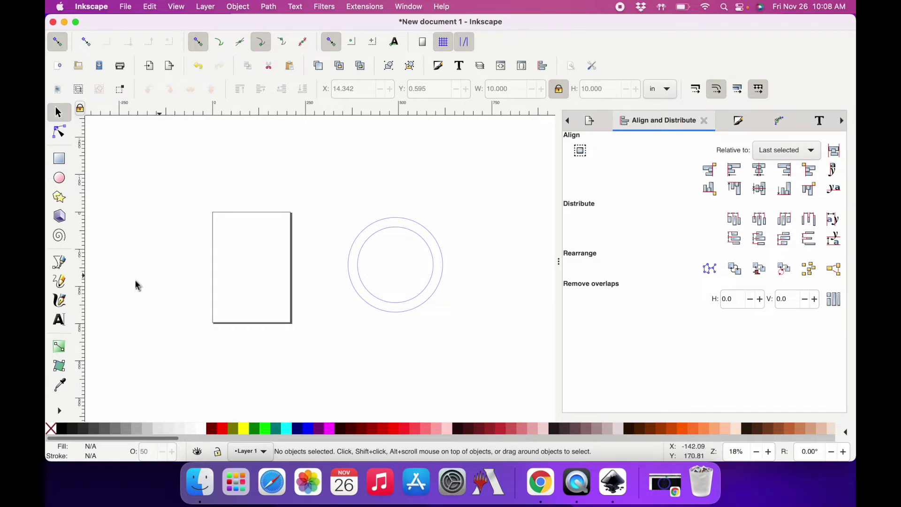
{"action": "left_click", "coordinate": [59, 320]}
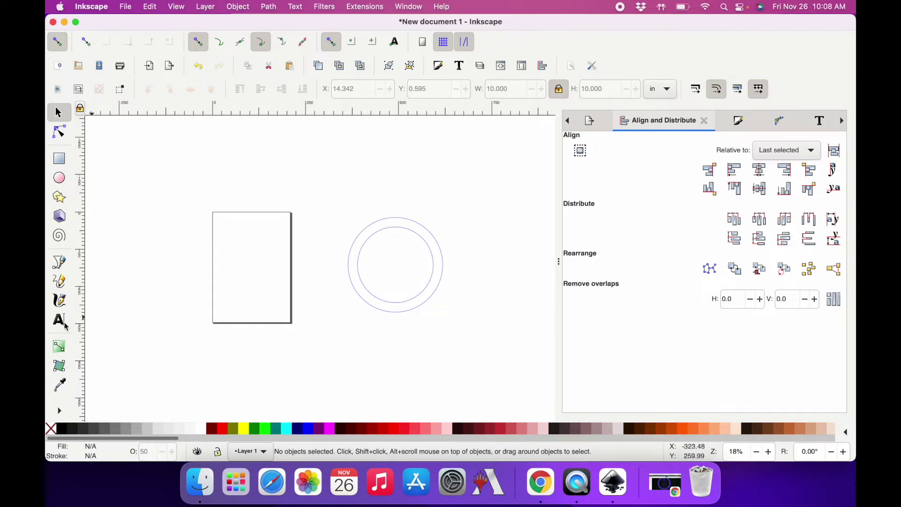
Step: Add a 'TEXT ON TOP' text line on the canvas below the circles
{"action": "left_click", "coordinate": [360, 354]}
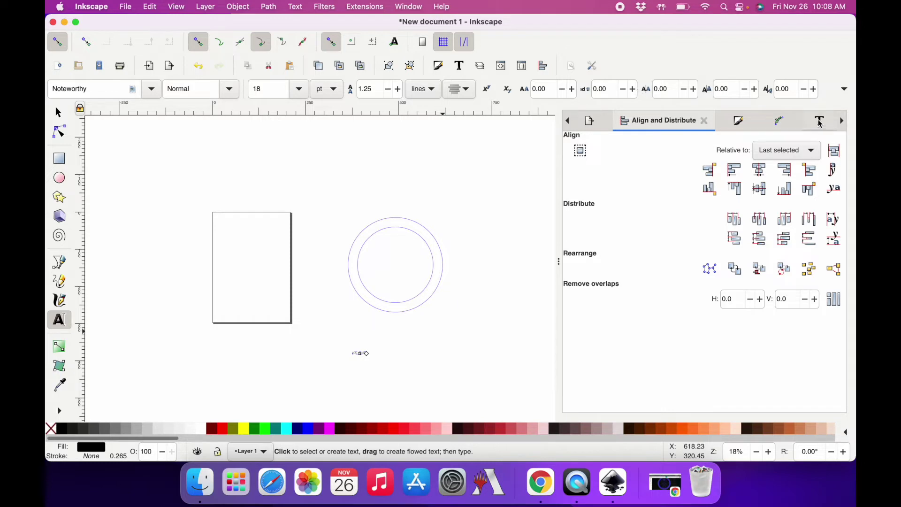
{"action": "left_click", "coordinate": [820, 121]}
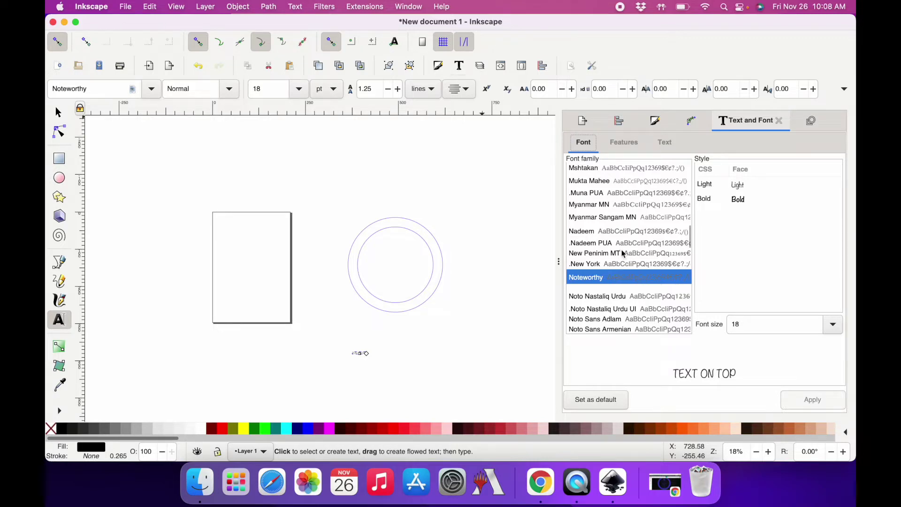
Step: Set the TEXT ON TOP text to Arial Black at 56 pt and apply it
{"action": "scroll", "coordinate": [623, 254], "scroll_direction": "up", "scroll_amount": 3}
{"action": "scroll", "coordinate": [624, 254], "scroll_direction": "up", "scroll_amount": 10}
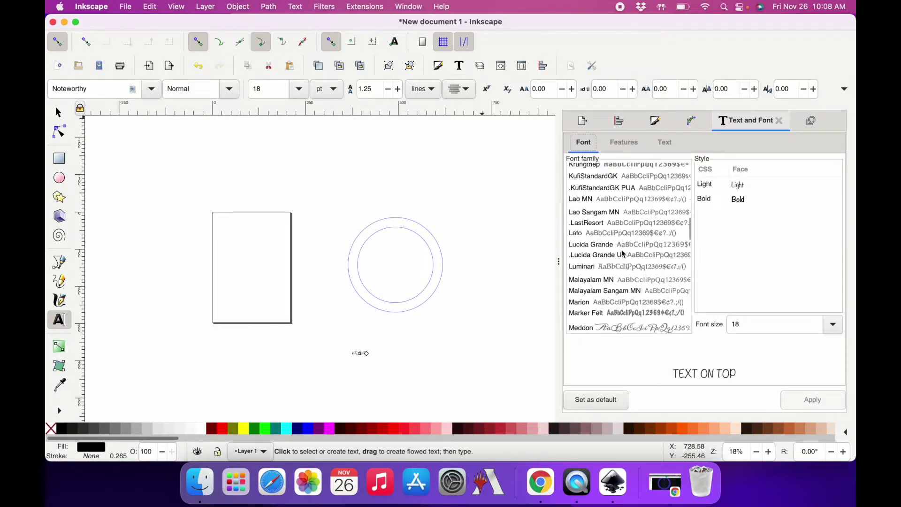
{"action": "scroll", "coordinate": [623, 254], "scroll_direction": "up", "scroll_amount": 15}
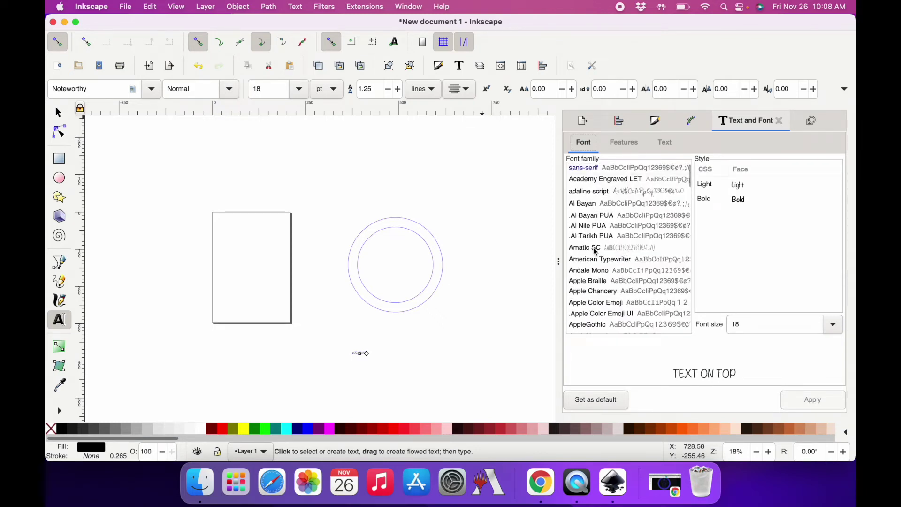
{"action": "scroll", "coordinate": [595, 251], "scroll_direction": "down", "scroll_amount": 5}
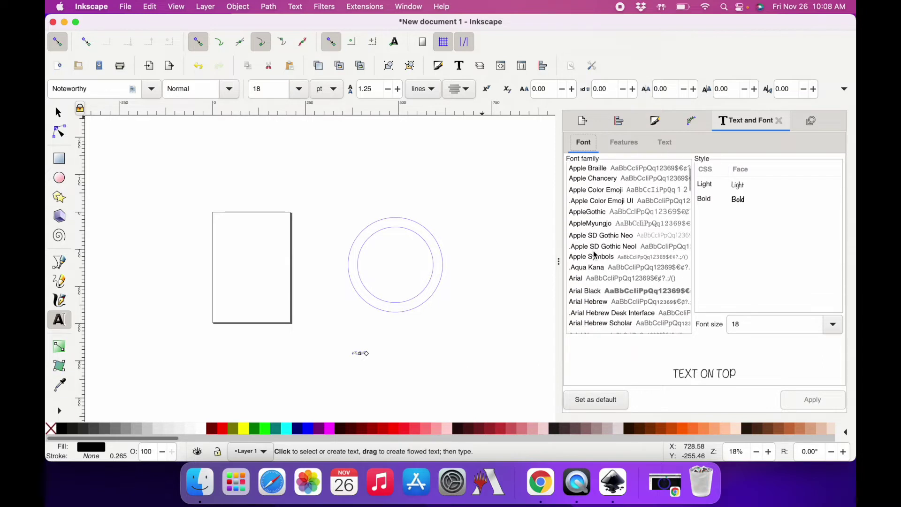
{"action": "left_click", "coordinate": [595, 292]}
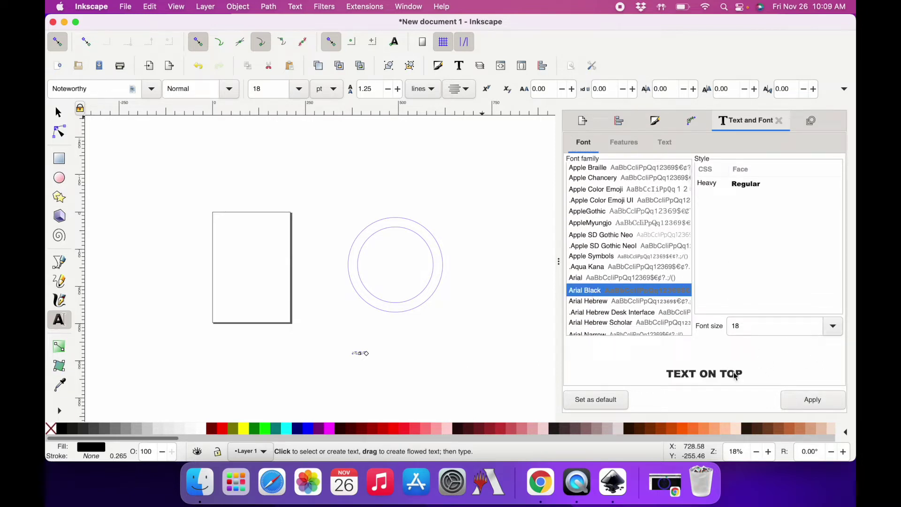
{"action": "left_click", "coordinate": [803, 403]}
{"action": "left_click", "coordinate": [834, 326]}
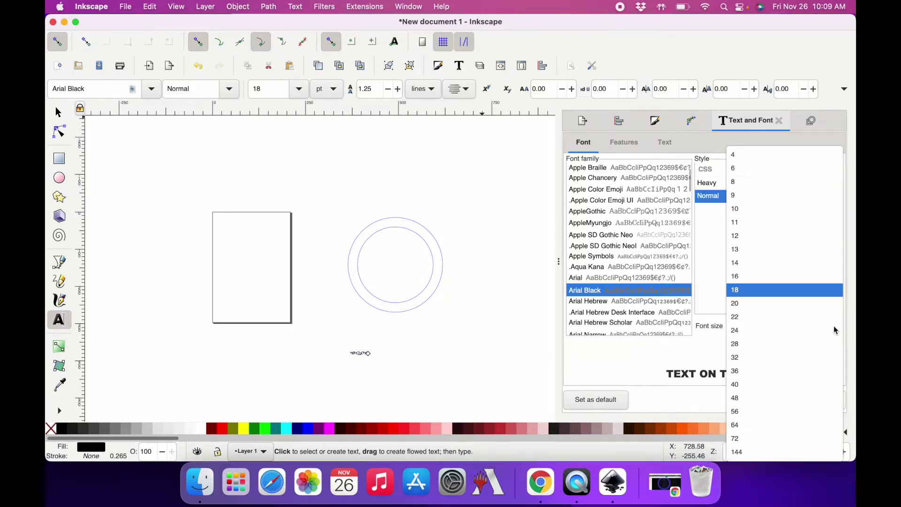
{"action": "left_click", "coordinate": [788, 413]}
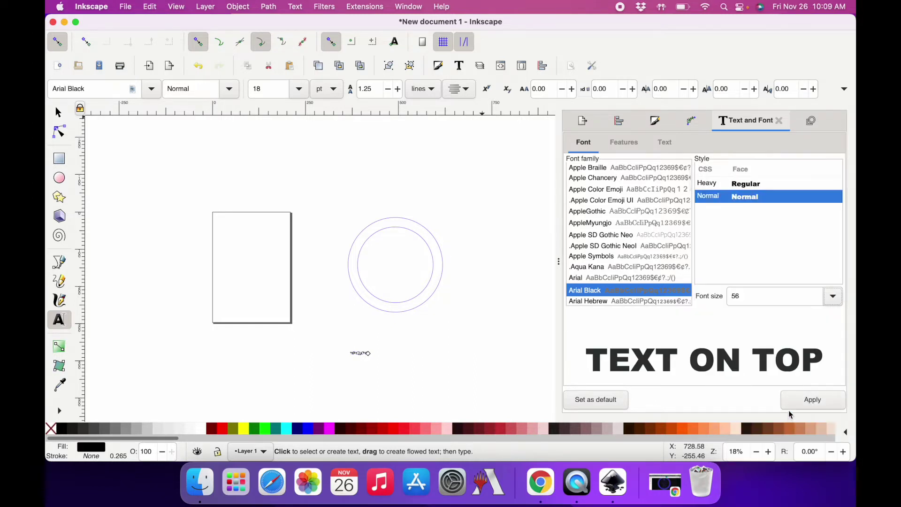
{"action": "left_click", "coordinate": [804, 402]}
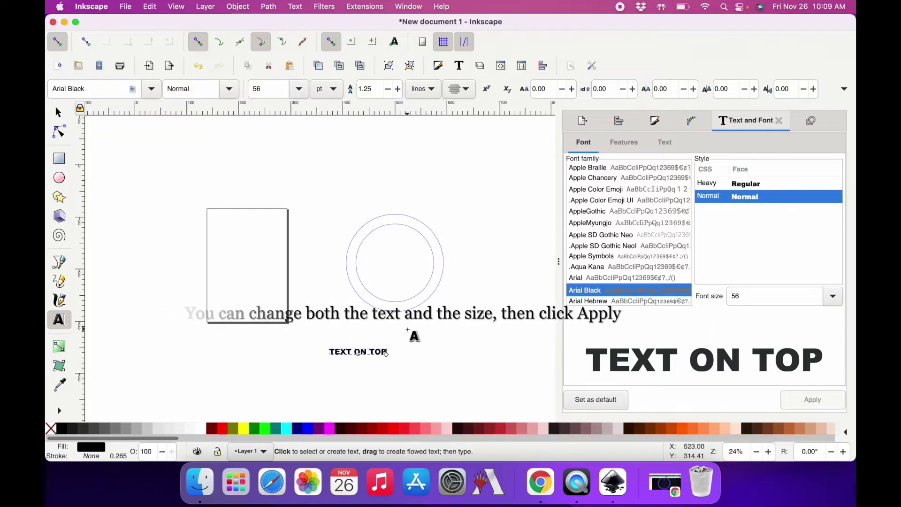
{"action": "scroll", "coordinate": [408, 331], "scroll_direction": "up", "scroll_amount": 2, "text": "ctrl"}
Step: Move TEXT ON TOP just below the circles and select it together with the inner circle
{"action": "left_click", "coordinate": [57, 113]}
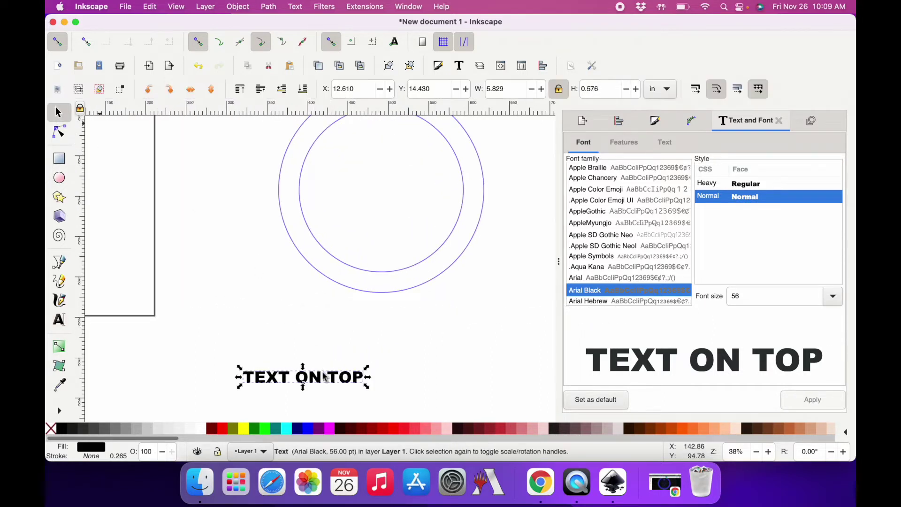
{"action": "left_click_drag", "start_coordinate": [330, 384], "coordinate": [387, 342]}
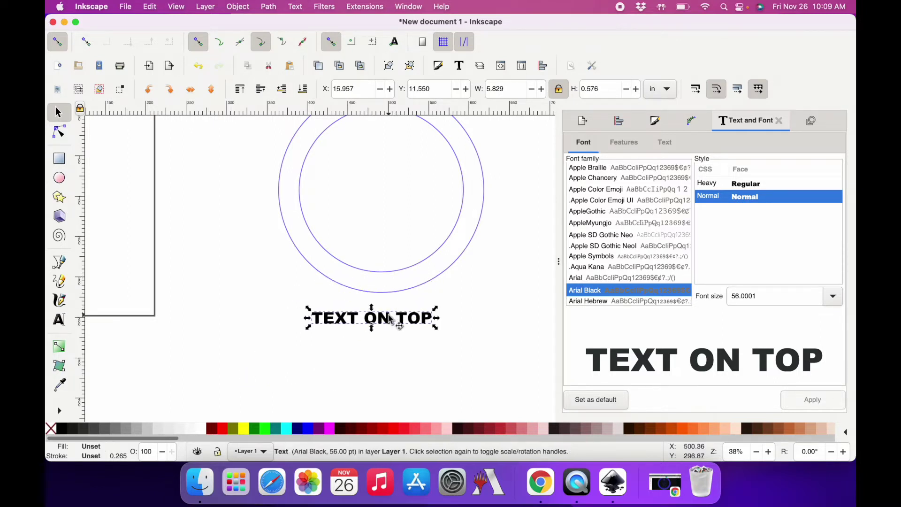
{"action": "scroll", "coordinate": [394, 322], "scroll_direction": "up", "scroll_amount": 3}
{"action": "scroll", "coordinate": [394, 322], "scroll_direction": "right", "scroll_amount": 2}
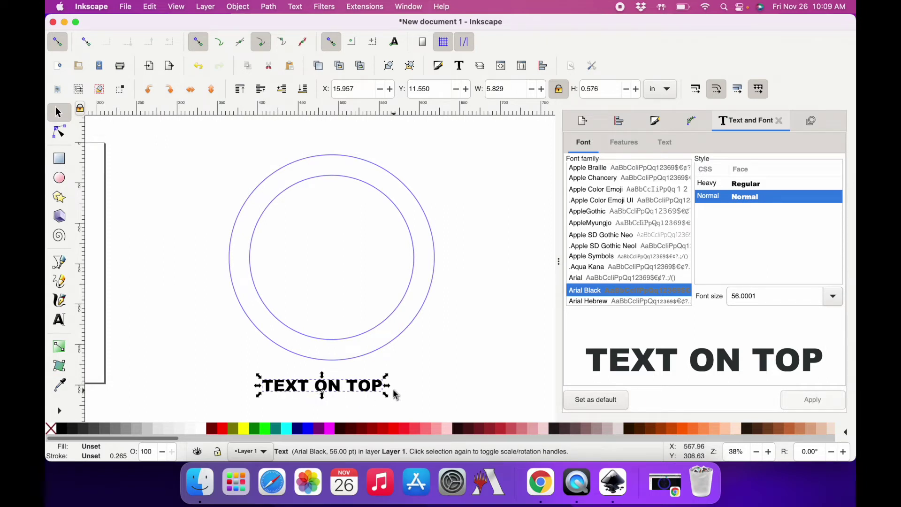
{"action": "left_click", "coordinate": [346, 180], "text": "shift"}
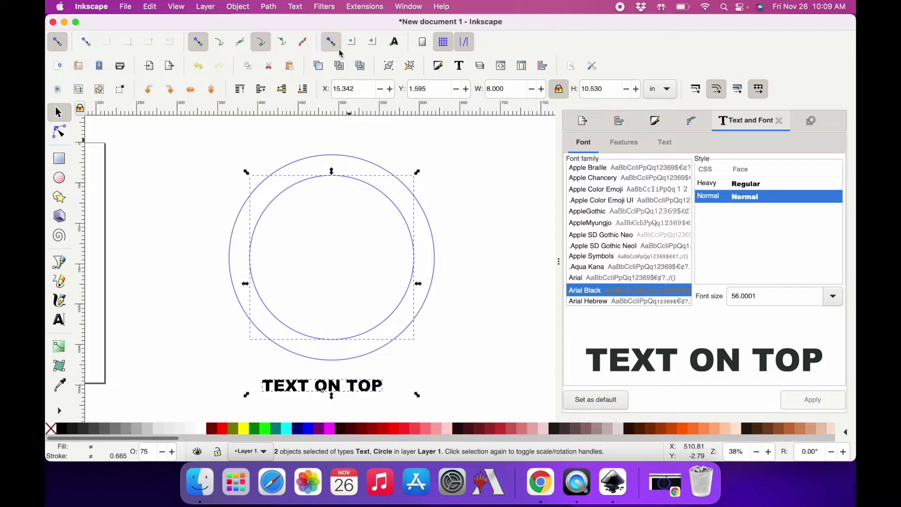
{"action": "left_click", "coordinate": [298, 8]}
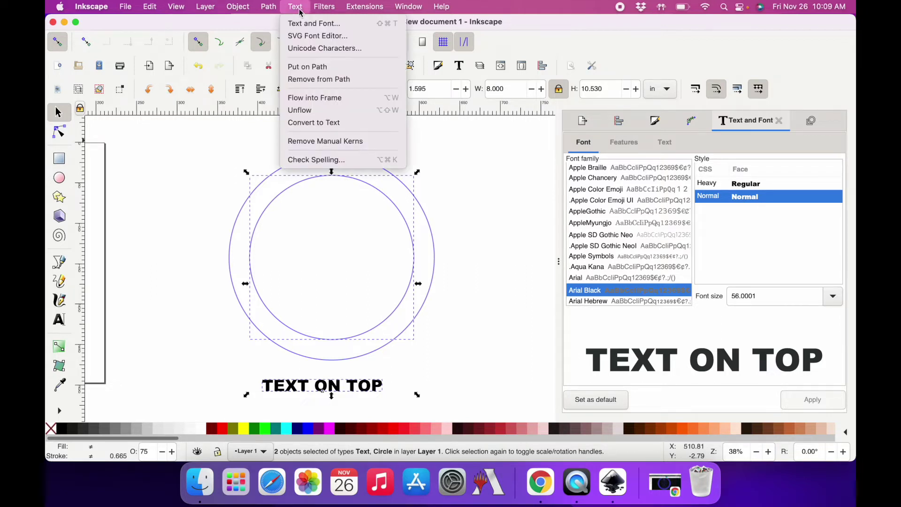
Step: Put TEXT ON TOP on the inner circle's path, then deselect
{"action": "left_click", "coordinate": [303, 68]}
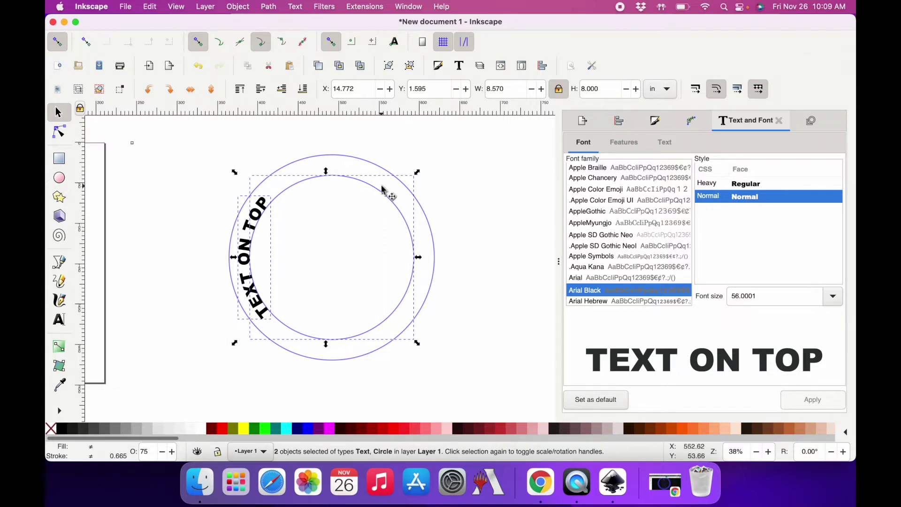
{"action": "left_click", "coordinate": [496, 199]}
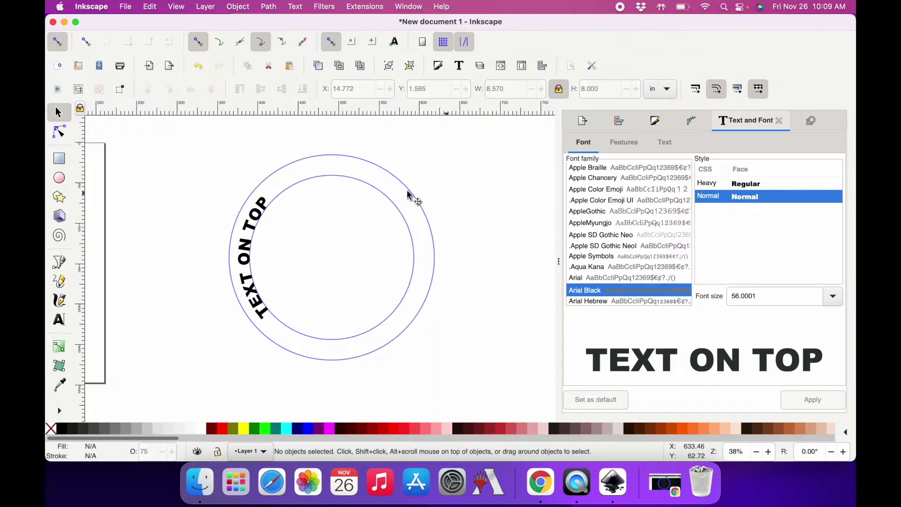
Step: Rotate the inner circle, levelling against a horizontal guide, until TEXT ON TOP arches centred on top
{"action": "left_click", "coordinate": [367, 187]}
{"action": "left_click", "coordinate": [367, 187]}
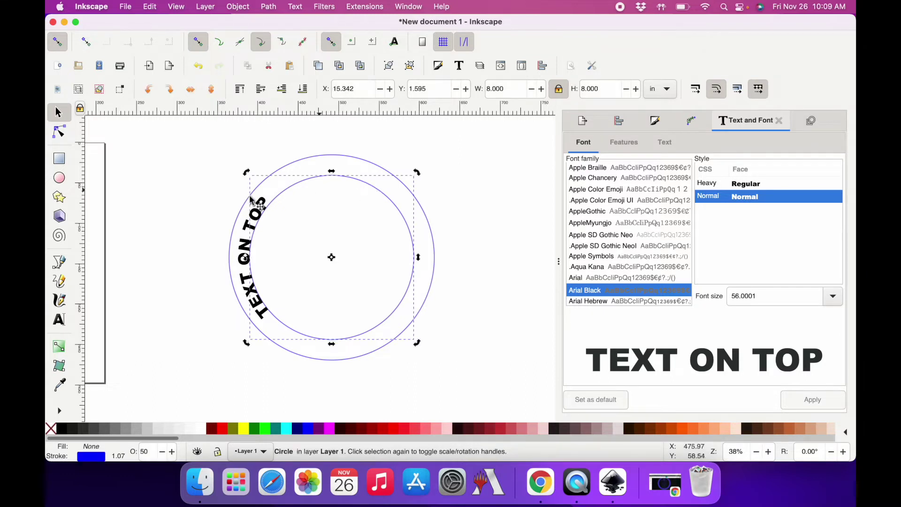
{"action": "left_click_drag", "start_coordinate": [247, 173], "coordinate": [409, 168]}
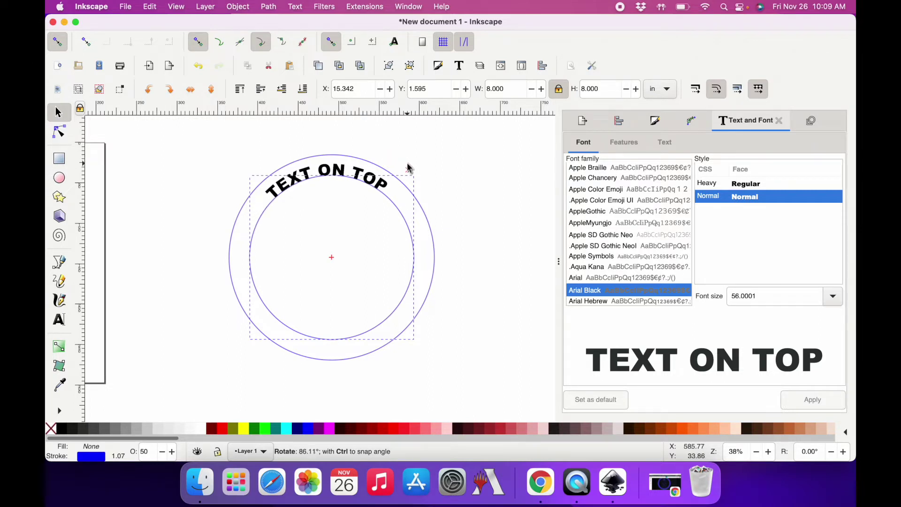
{"action": "left_click_drag", "start_coordinate": [409, 168], "coordinate": [408, 170]}
{"action": "left_click_drag", "start_coordinate": [337, 116], "coordinate": [338, 197]}
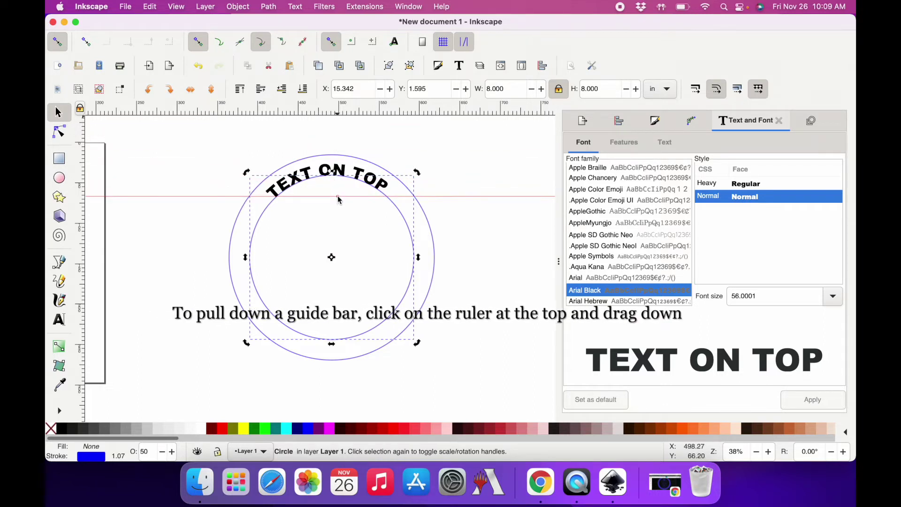
{"action": "left_click_drag", "start_coordinate": [339, 197], "coordinate": [338, 199]}
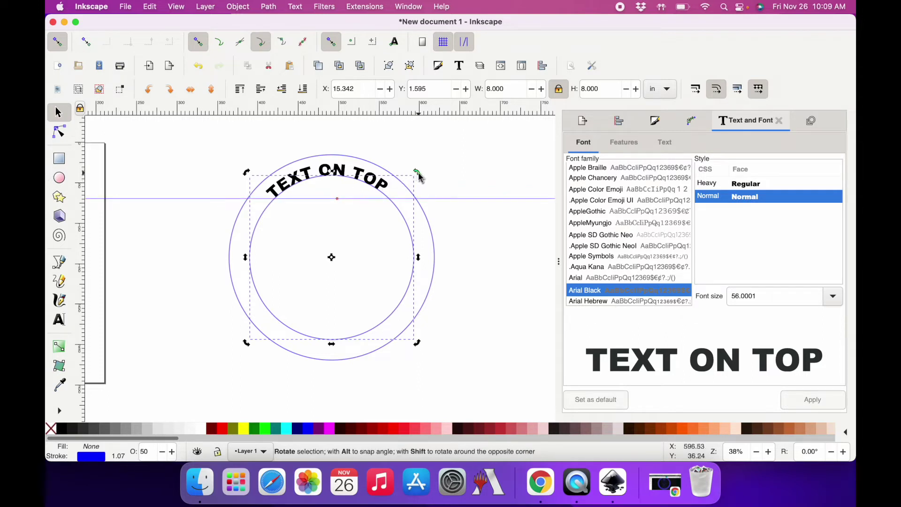
{"action": "left_click_drag", "start_coordinate": [417, 173], "coordinate": [423, 180]}
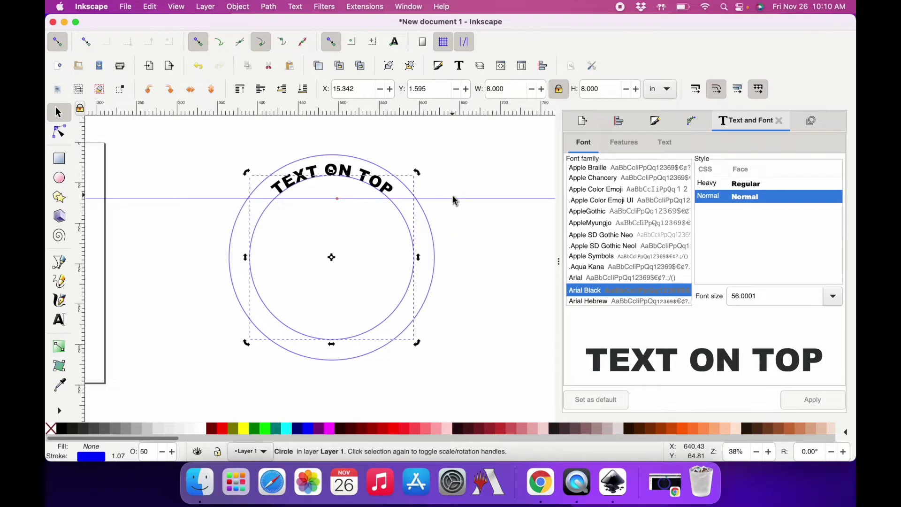
{"action": "left_click_drag", "start_coordinate": [455, 198], "coordinate": [454, 194]}
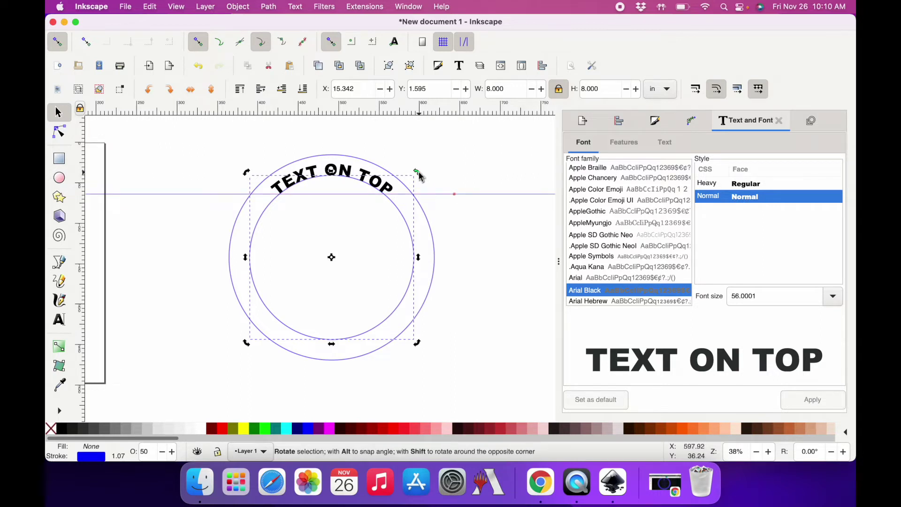
{"action": "left_click_drag", "start_coordinate": [421, 174], "coordinate": [421, 177]}
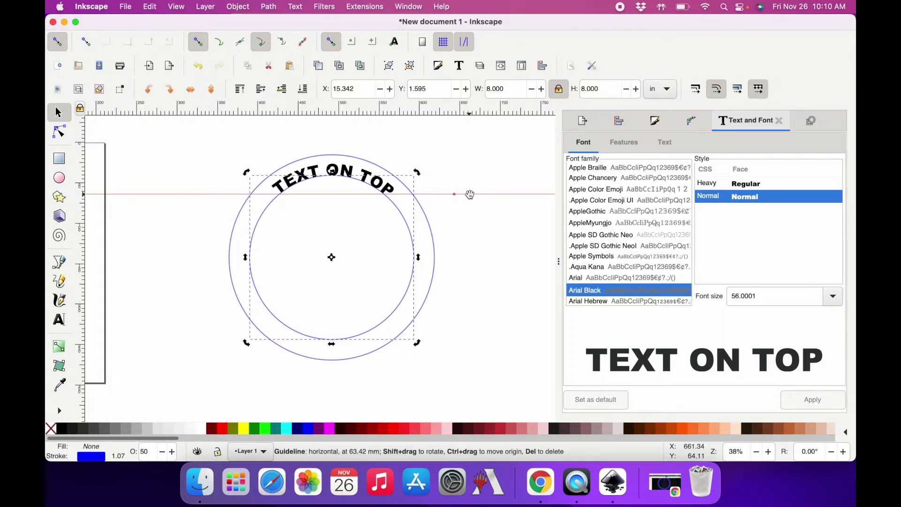
Step: Delete the guide, convert TEXT ON TOP to paths with Object to Path, and nudge it up slightly
{"action": "key", "text": "Delete"}
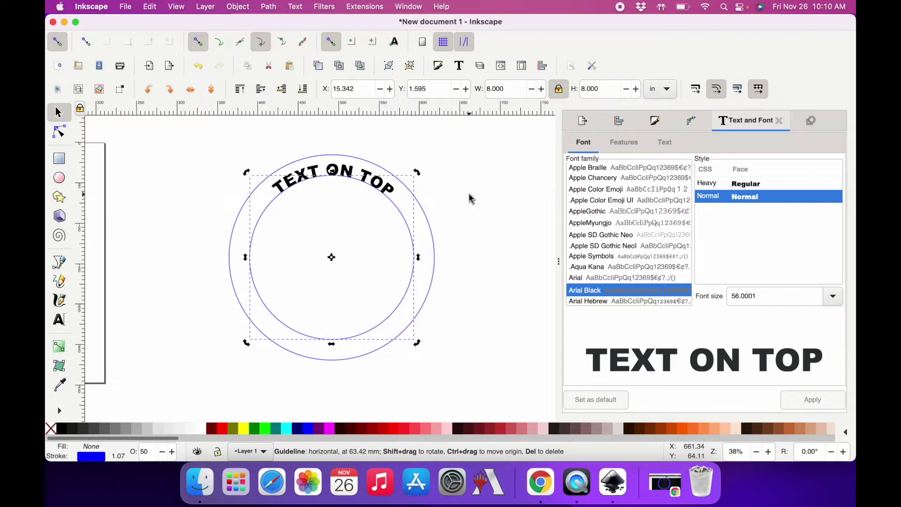
{"action": "left_click", "coordinate": [471, 199]}
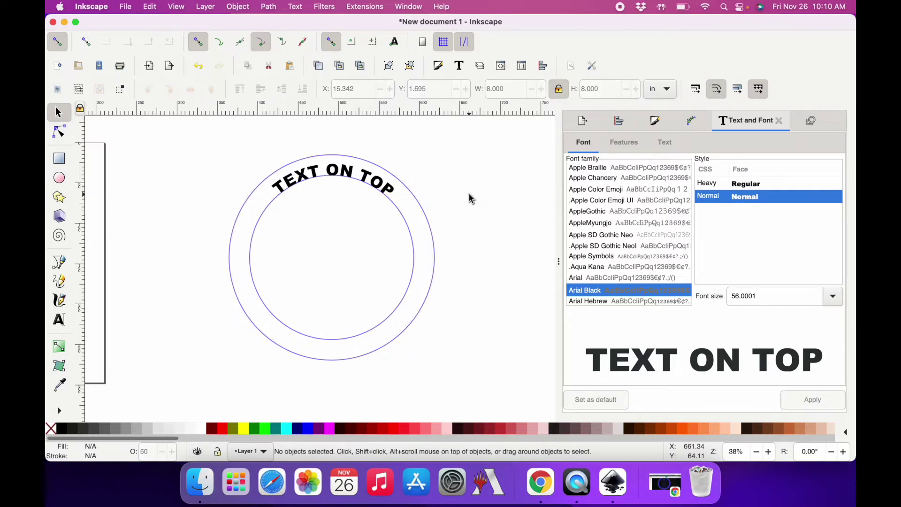
{"action": "left_click", "coordinate": [314, 174]}
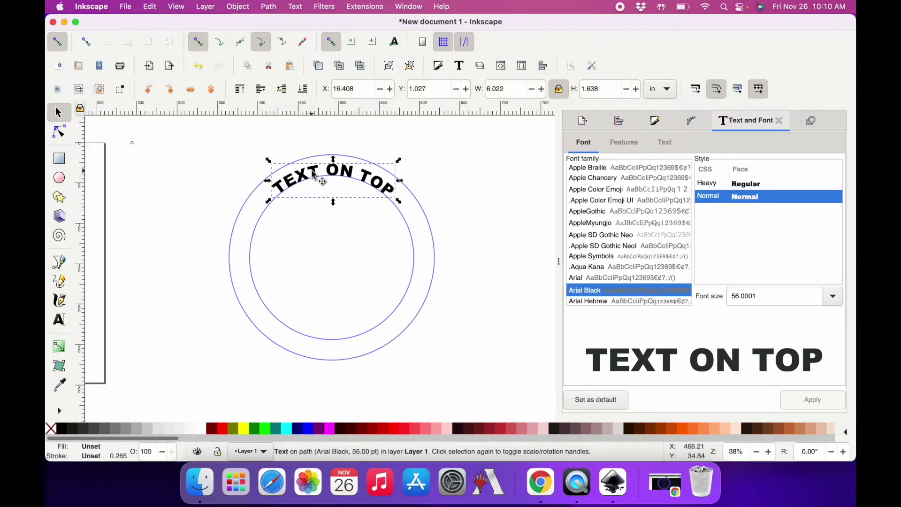
{"action": "left_click", "coordinate": [277, 8]}
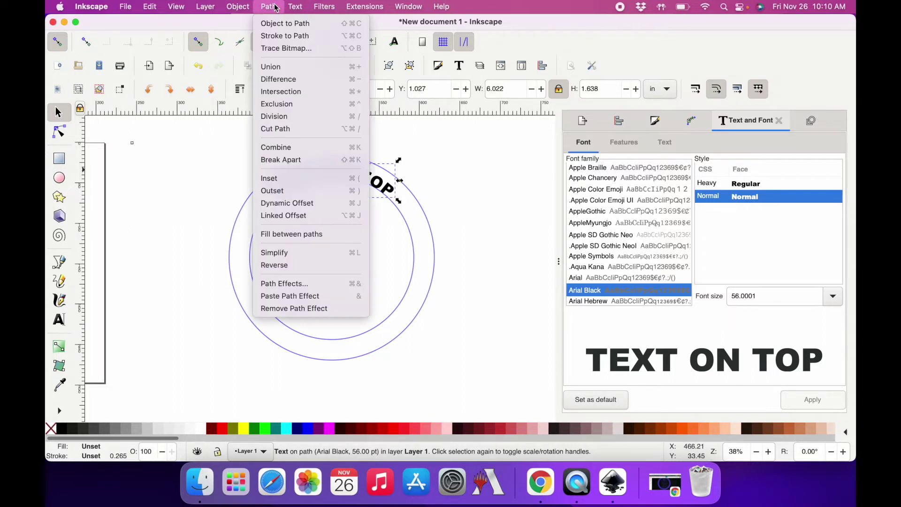
{"action": "left_click", "coordinate": [281, 24]}
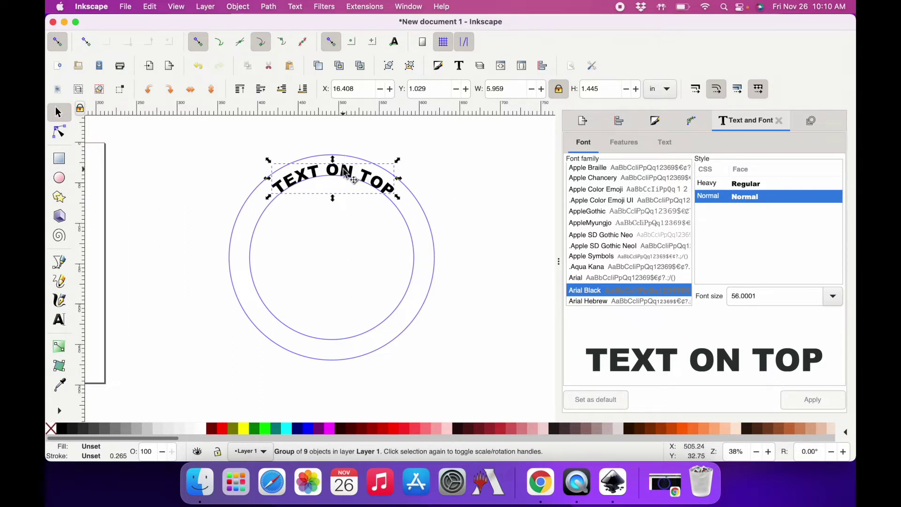
{"action": "key", "text": "ctrl"}
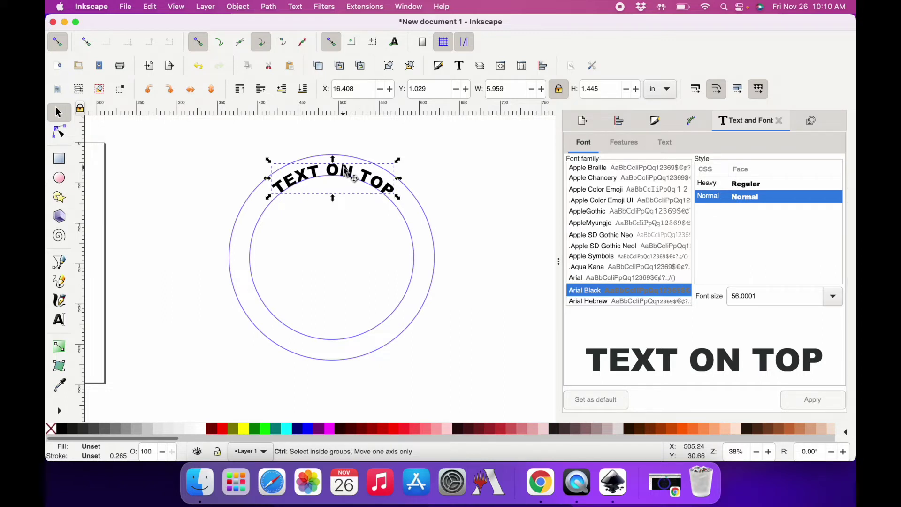
{"action": "left_click_drag", "start_coordinate": [344, 170], "coordinate": [348, 169]}
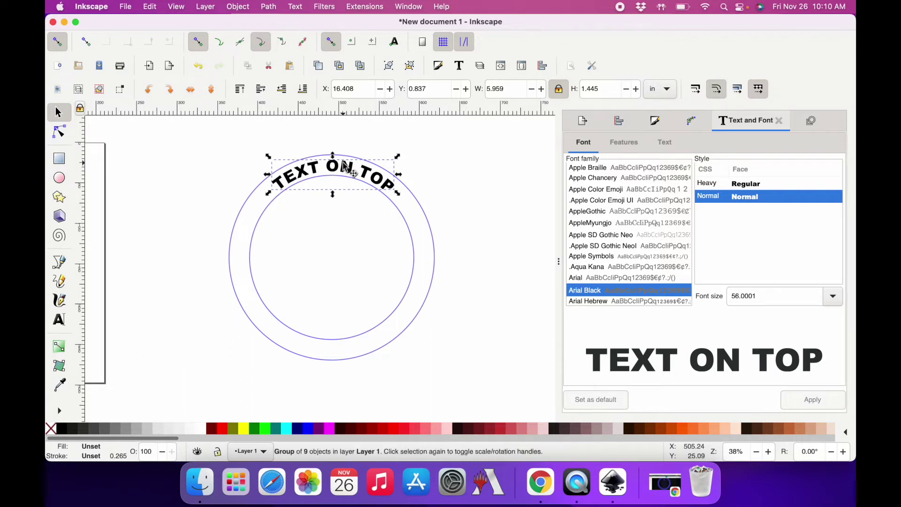
{"action": "left_click", "coordinate": [464, 187]}
{"action": "scroll", "coordinate": [464, 187], "scroll_direction": "down", "scroll_amount": 1}
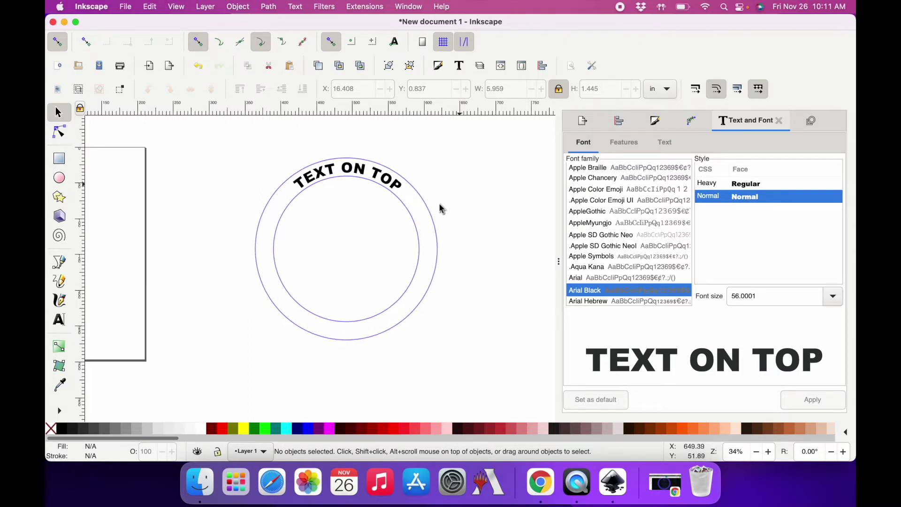
Step: Copy the inner circle and paste a duplicate below the ring pair
{"action": "left_click", "coordinate": [417, 237]}
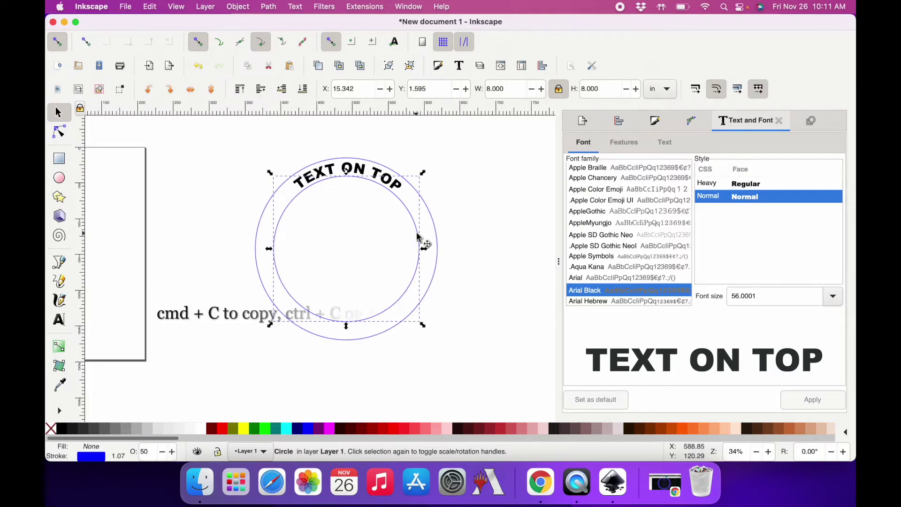
{"action": "key", "text": "super+c"}
{"action": "scroll", "coordinate": [418, 238], "scroll_direction": "down", "scroll_amount": 2}
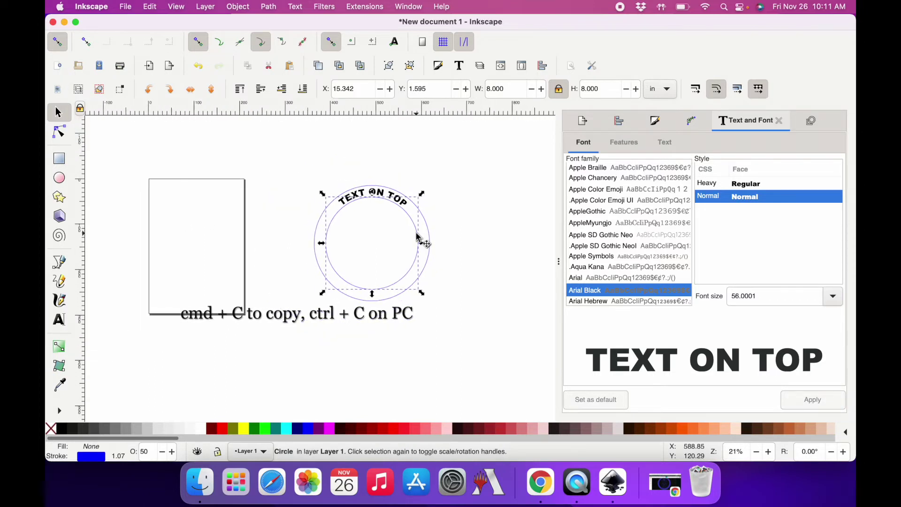
{"action": "key", "text": "super+v"}
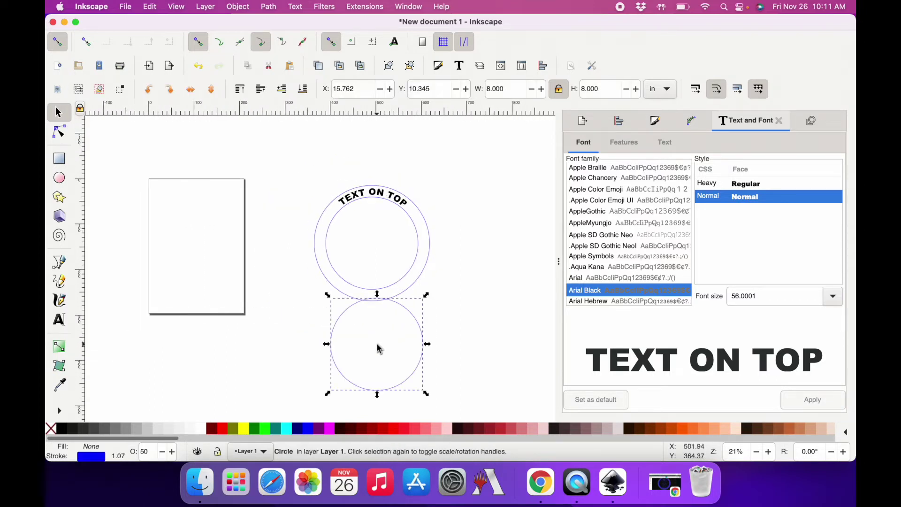
{"action": "left_click_drag", "start_coordinate": [415, 324], "coordinate": [409, 346]}
Step: Resize the pasted circle to 9 inches wide, then deselect it
{"action": "scroll", "coordinate": [411, 346], "scroll_direction": "down", "scroll_amount": 2}
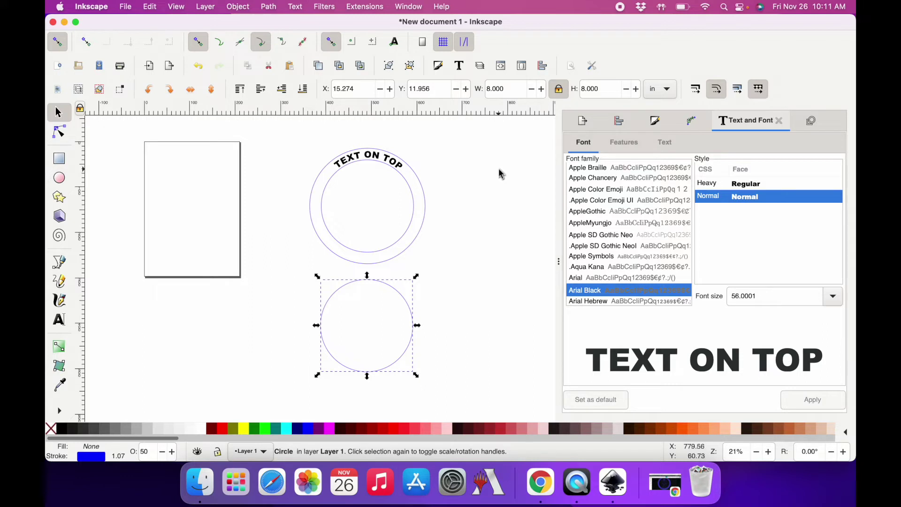
{"action": "left_click_drag", "start_coordinate": [515, 89], "coordinate": [484, 92]}
{"action": "type", "text": "9"}
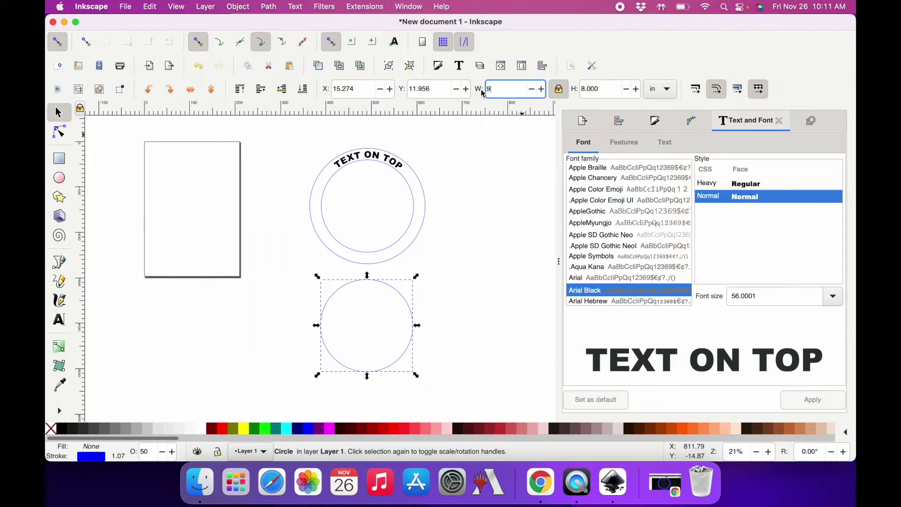
{"action": "left_click", "coordinate": [490, 276]}
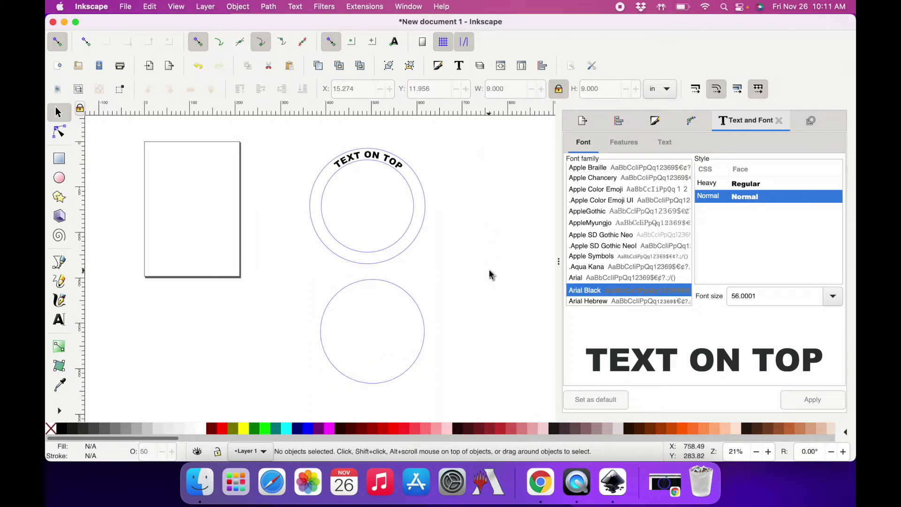
Step: Type 'TEXT ON BOTTOM' as a new text object below the circle
{"action": "left_click", "coordinate": [60, 320]}
{"action": "scroll", "coordinate": [287, 356], "scroll_direction": "down", "scroll_amount": 2}
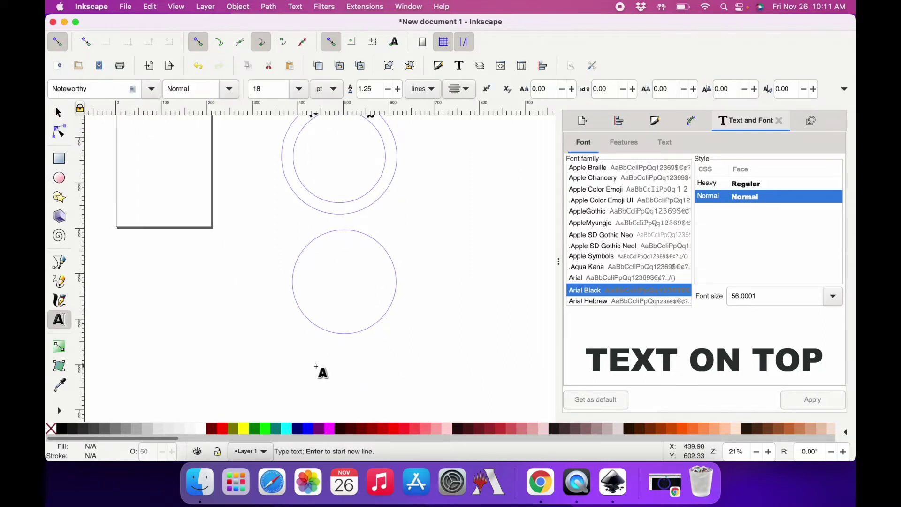
{"action": "left_click", "coordinate": [316, 366]}
{"action": "type", "text": "TEXT O"}
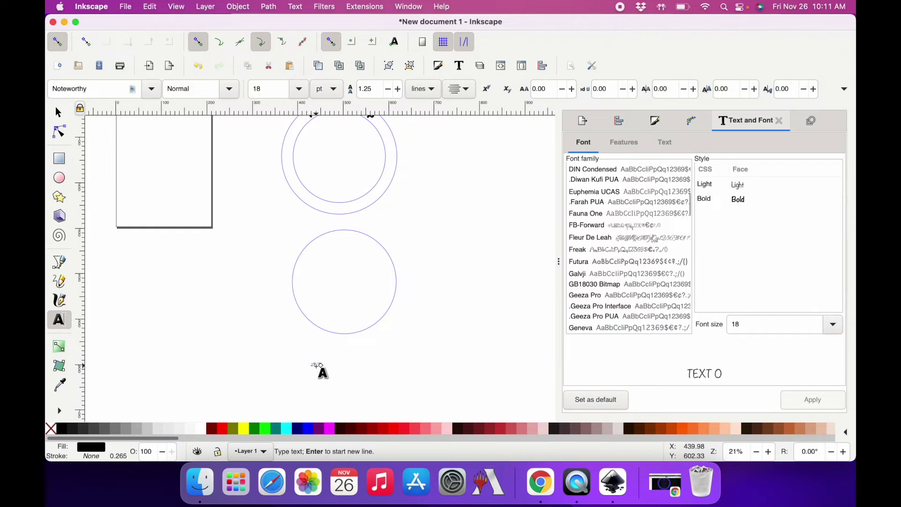
{"action": "type", "text": "N BOTTOM"}
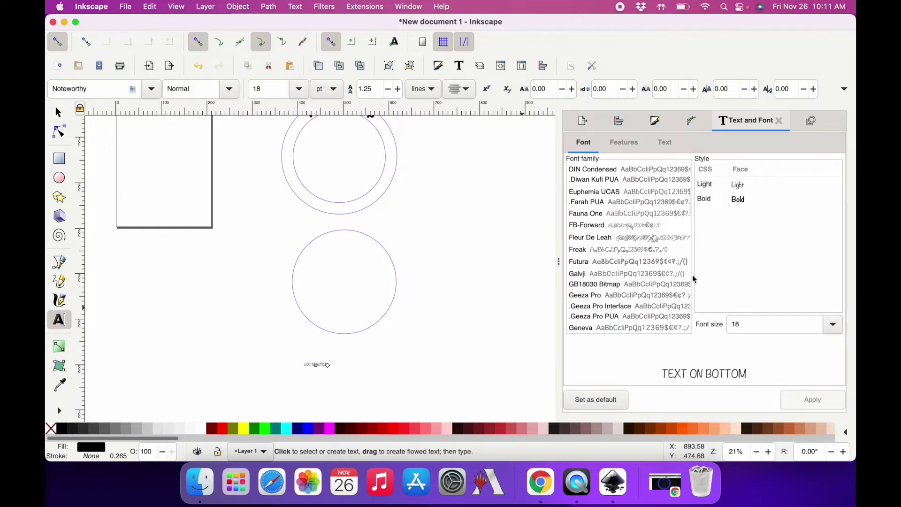
Step: Apply Arial Black at 56 pt to the 'TEXT ON BOTTOM' text
{"action": "scroll", "coordinate": [623, 252], "scroll_direction": "up", "scroll_amount": 10}
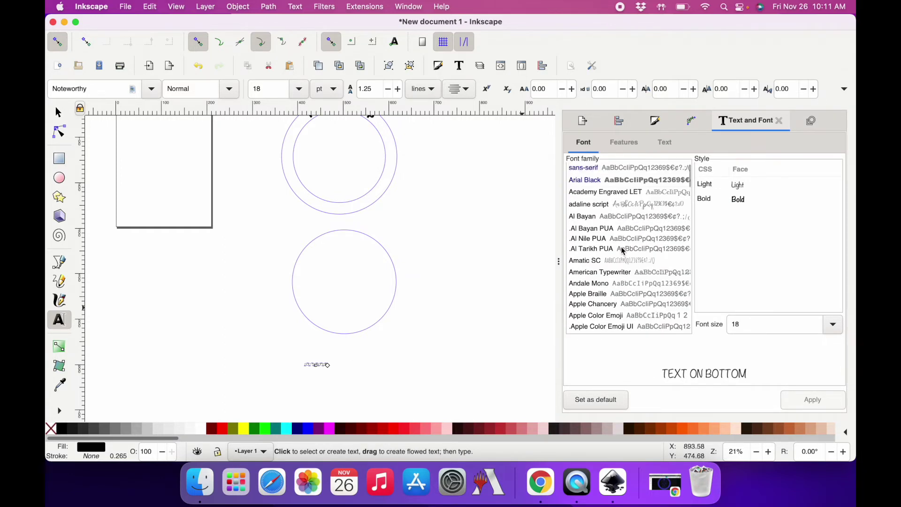
{"action": "left_click", "coordinate": [594, 182]}
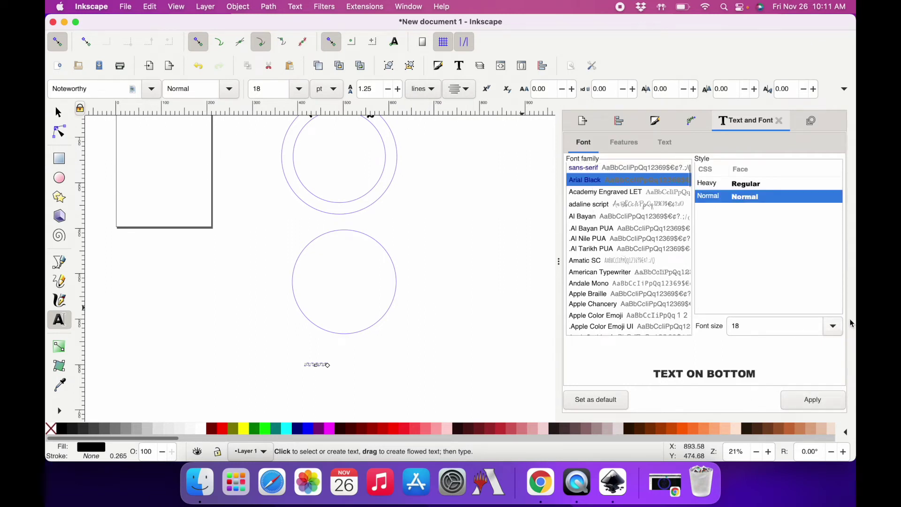
{"action": "left_click", "coordinate": [834, 326]}
{"action": "left_click", "coordinate": [832, 325]}
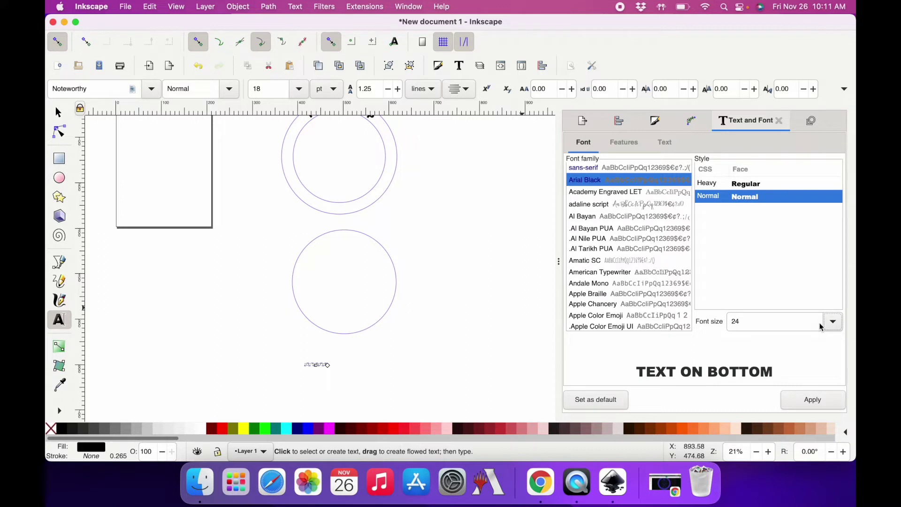
{"action": "left_click", "coordinate": [833, 323]}
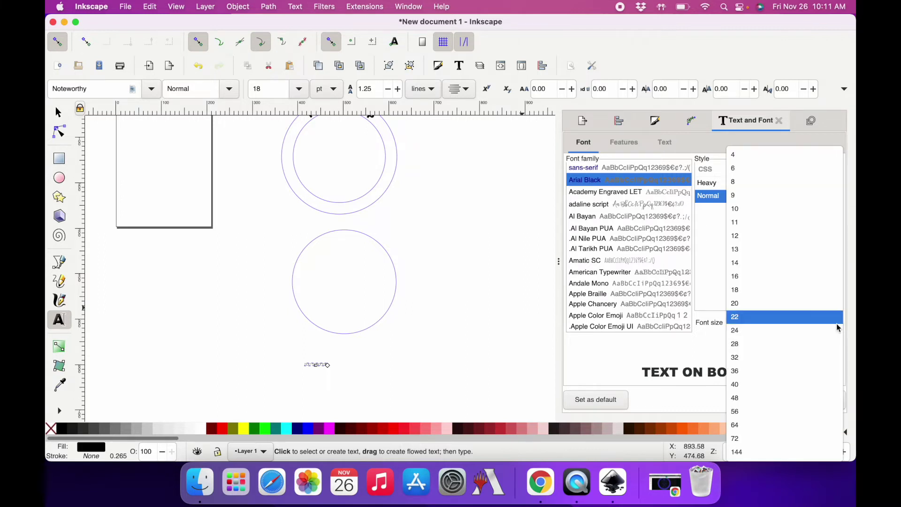
{"action": "left_click", "coordinate": [779, 412]}
{"action": "left_click", "coordinate": [804, 399]}
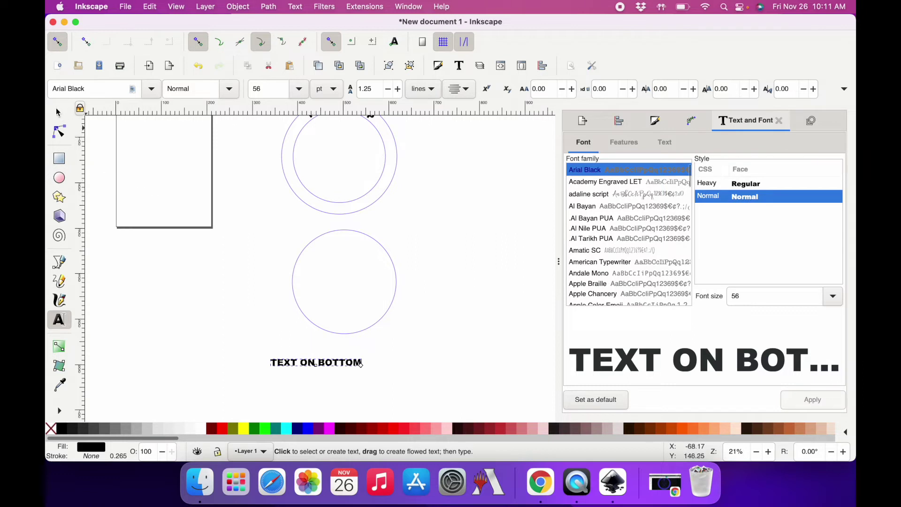
{"action": "left_click", "coordinate": [58, 112]}
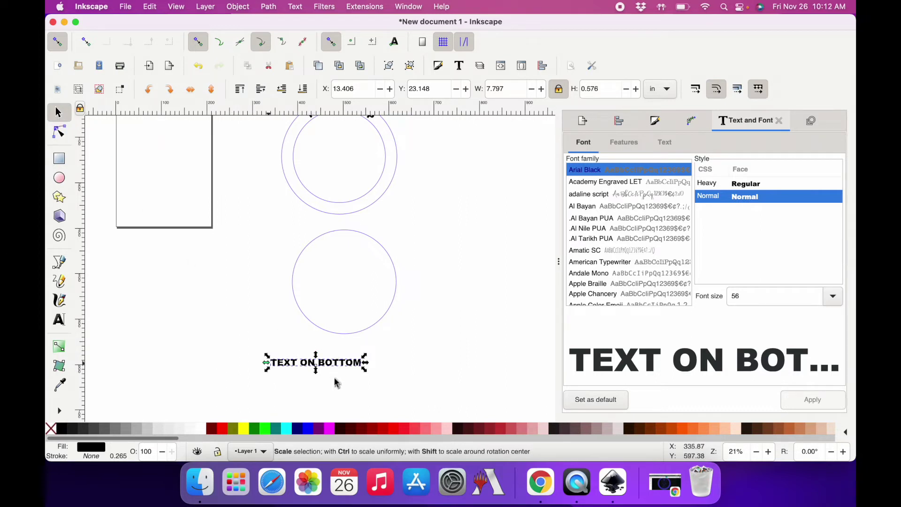
Step: Put 'TEXT ON BOTTOM' on the lower circle's path
{"action": "left_click", "coordinate": [371, 328], "text": "shift"}
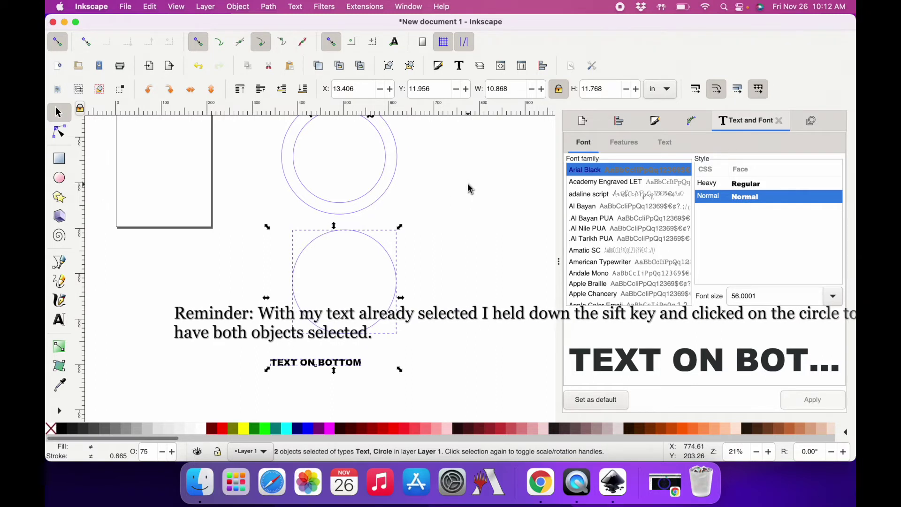
{"action": "left_click", "coordinate": [296, 7]}
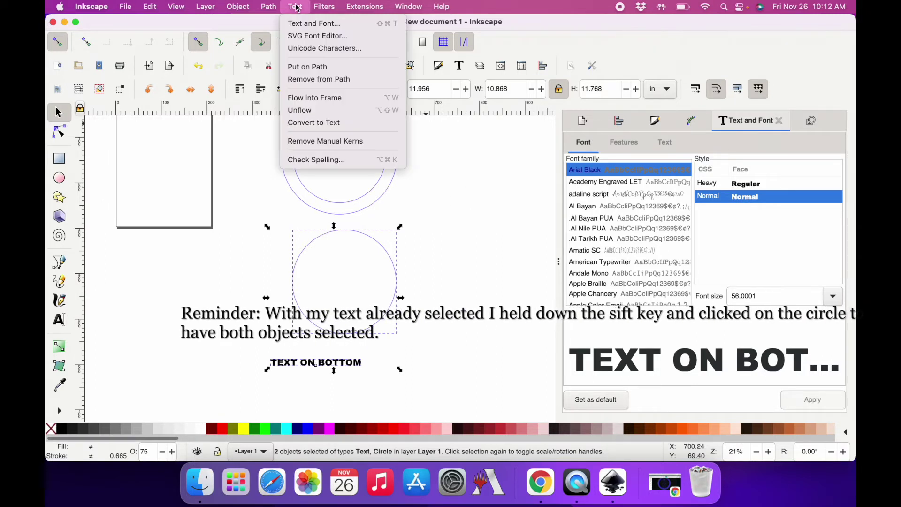
{"action": "left_click", "coordinate": [298, 67]}
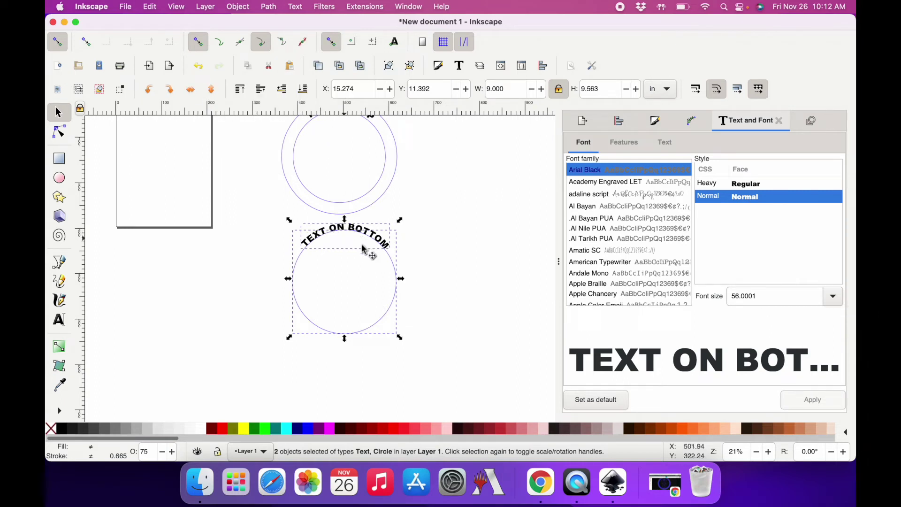
Step: Flip the lower circle vertically so the text runs along its bottom
{"action": "left_click", "coordinate": [451, 265]}
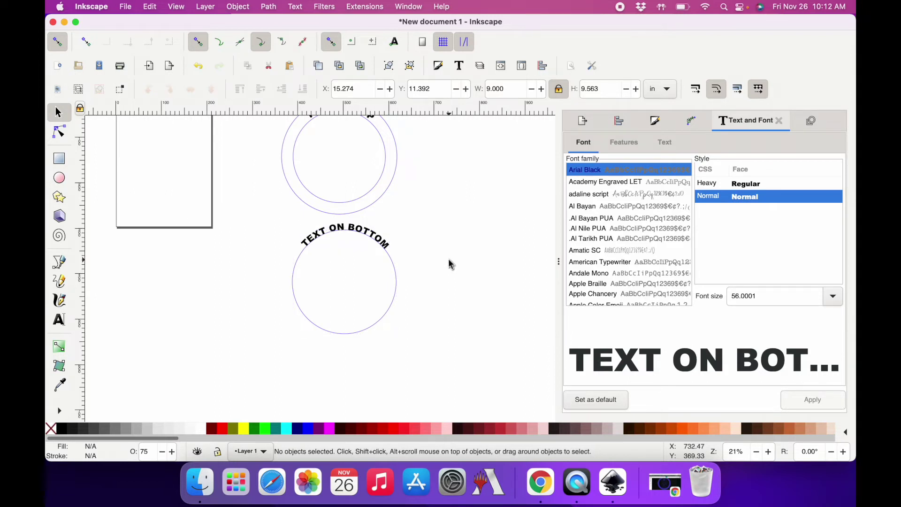
{"action": "left_click", "coordinate": [396, 295]}
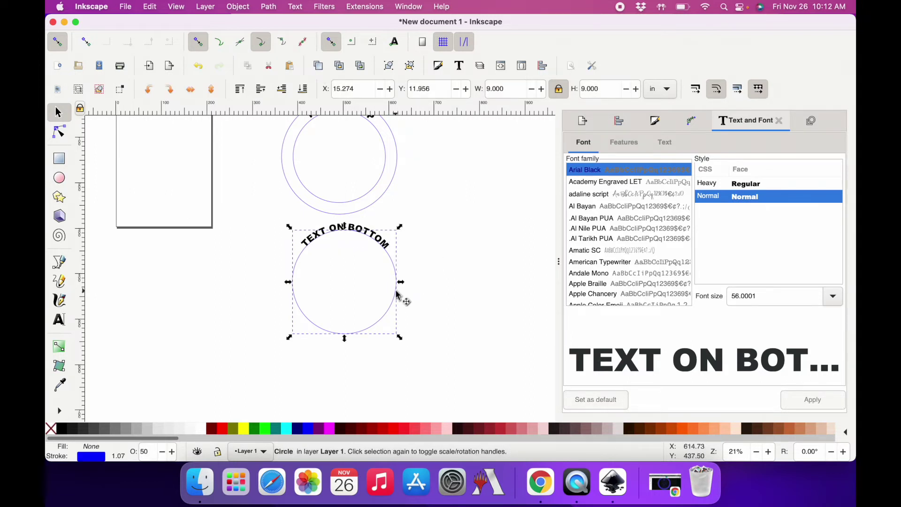
{"action": "left_click", "coordinate": [212, 90]}
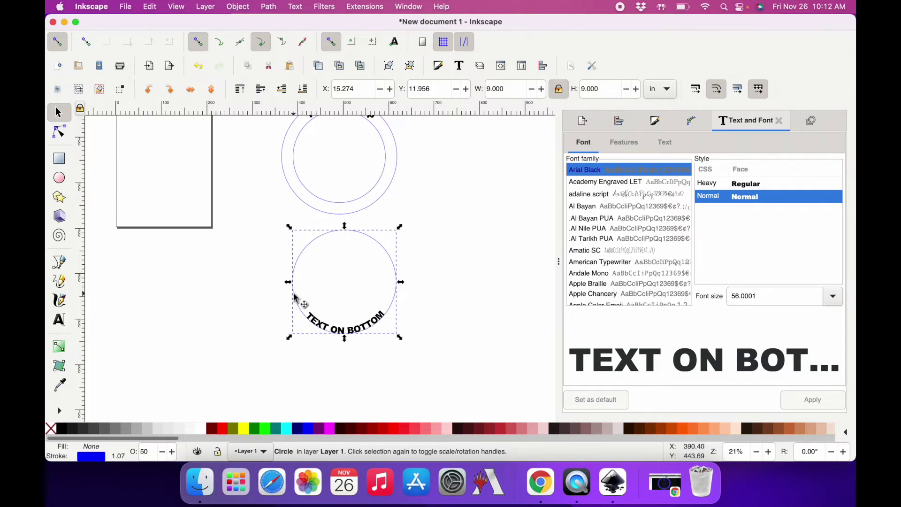
Step: Centre the 9-inch text circle horizontally and vertically on the top ring pair
{"action": "scroll", "coordinate": [409, 266], "scroll_direction": "up", "scroll_amount": 3}
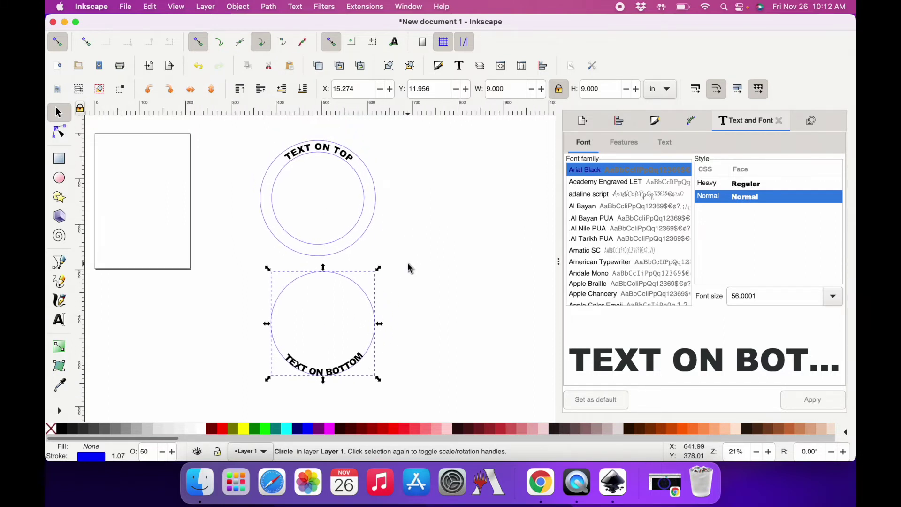
{"action": "left_click", "coordinate": [362, 226], "text": "shift"}
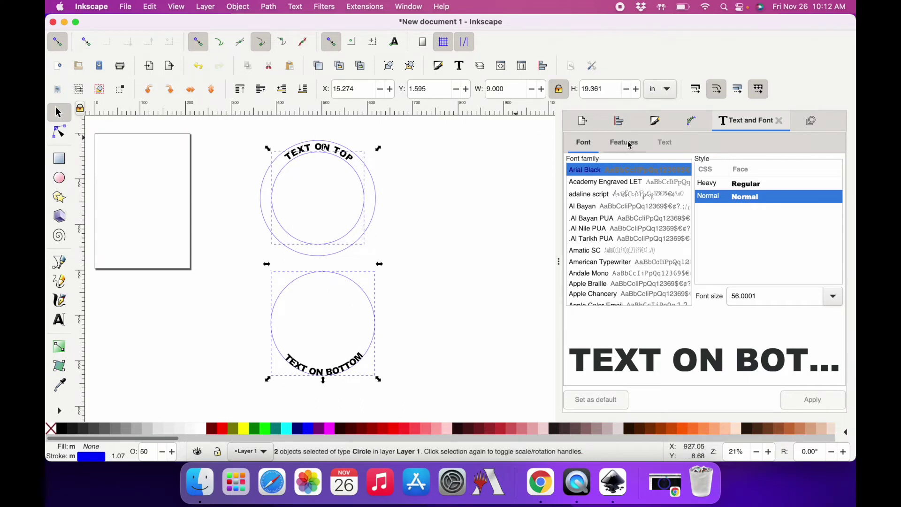
{"action": "left_click", "coordinate": [620, 122]}
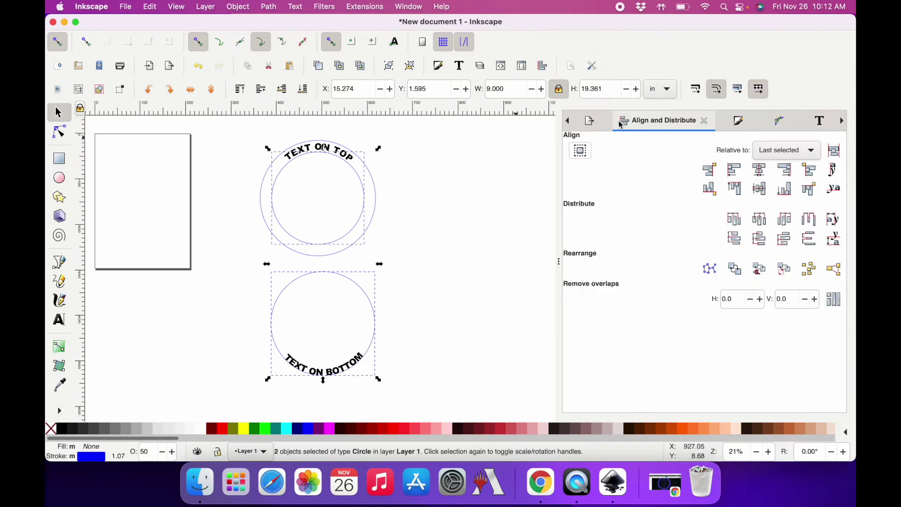
{"action": "left_click", "coordinate": [760, 170]}
{"action": "left_click", "coordinate": [761, 190]}
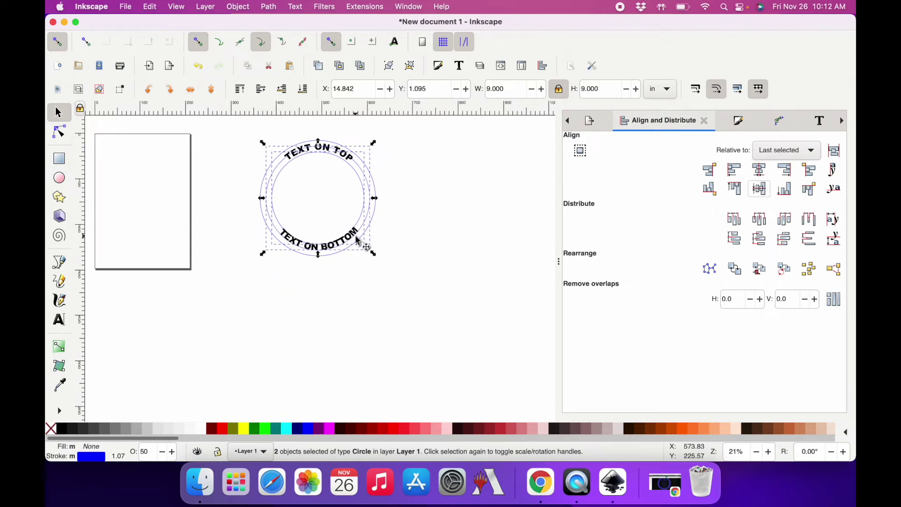
{"action": "scroll", "coordinate": [361, 244], "scroll_direction": "up", "scroll_amount": 2}
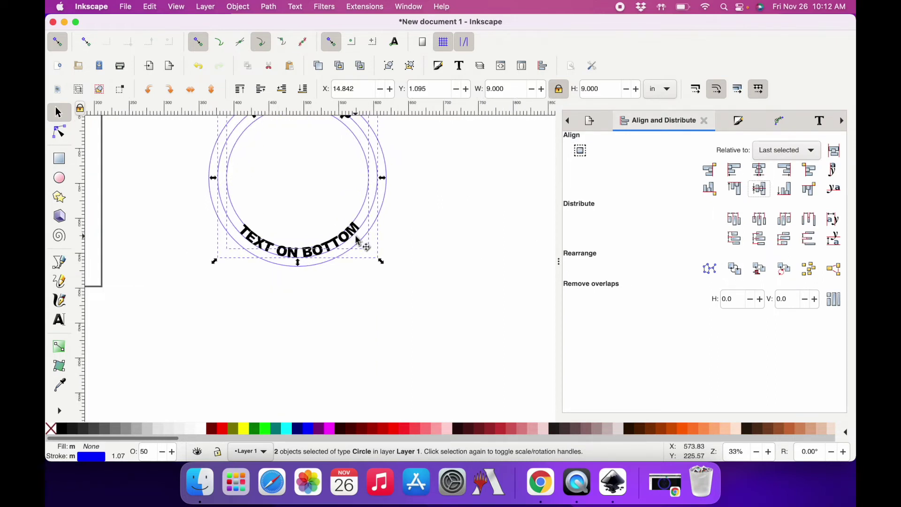
{"action": "scroll", "coordinate": [360, 243], "scroll_direction": "up", "scroll_amount": 2}
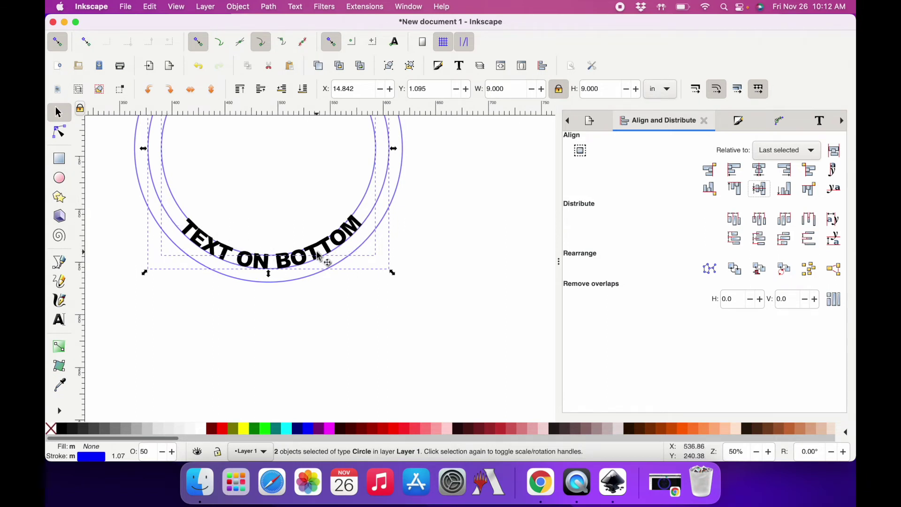
{"action": "scroll", "coordinate": [337, 245], "scroll_direction": "down", "scroll_amount": 1}
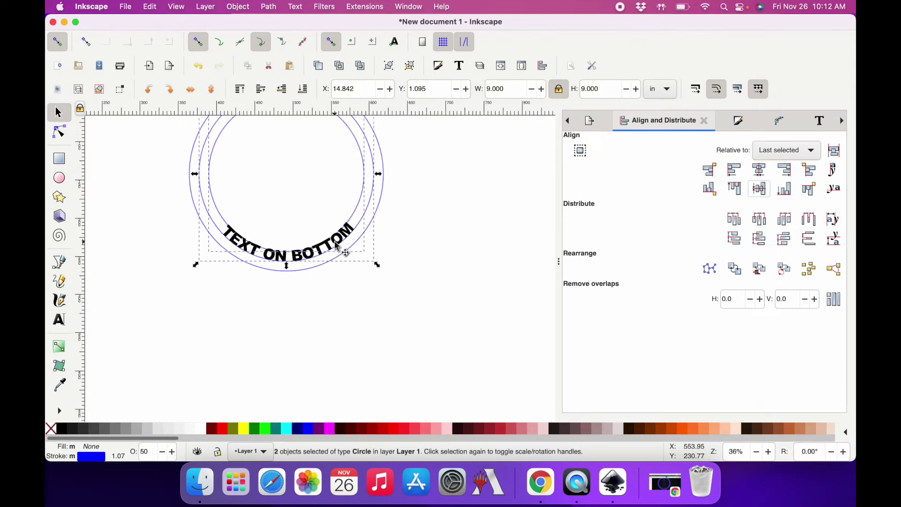
{"action": "left_click", "coordinate": [402, 197]}
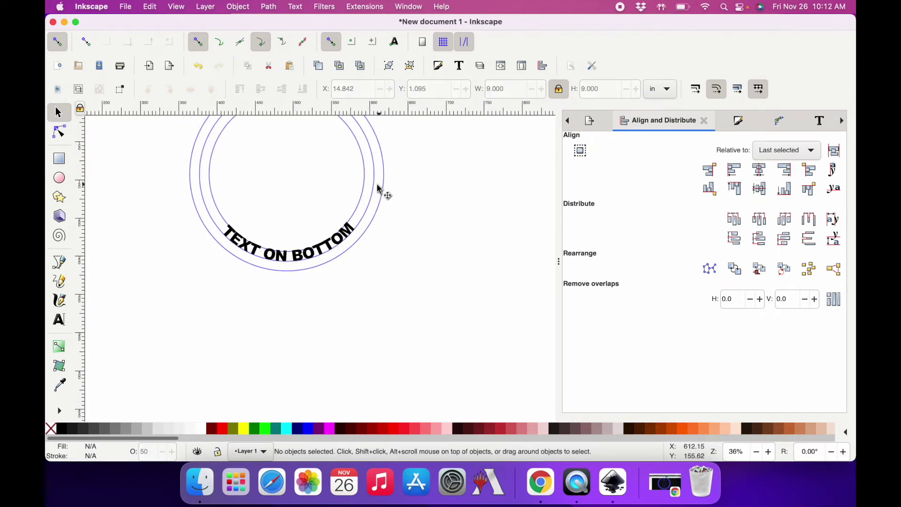
Step: Set the middle circle's width to 9.25 inches
{"action": "scroll", "coordinate": [465, 206], "scroll_direction": "up", "scroll_amount": 4}
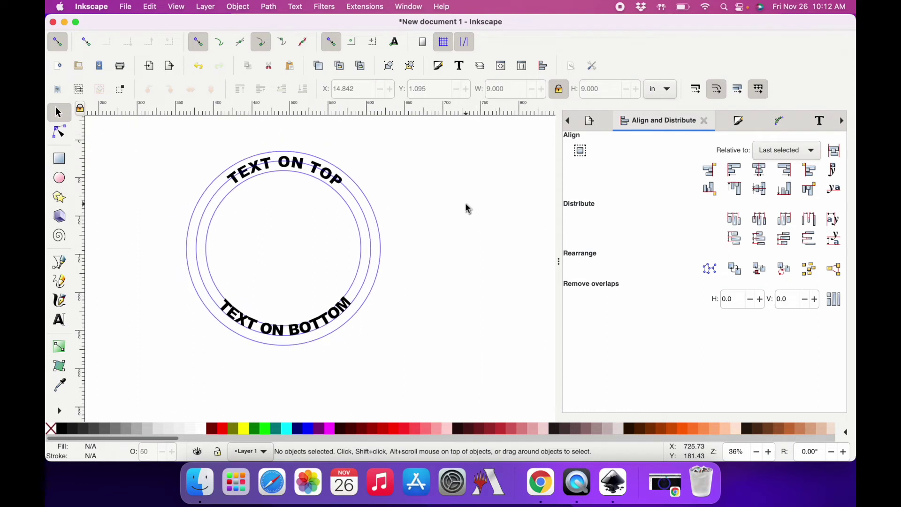
{"action": "left_click", "coordinate": [373, 252]}
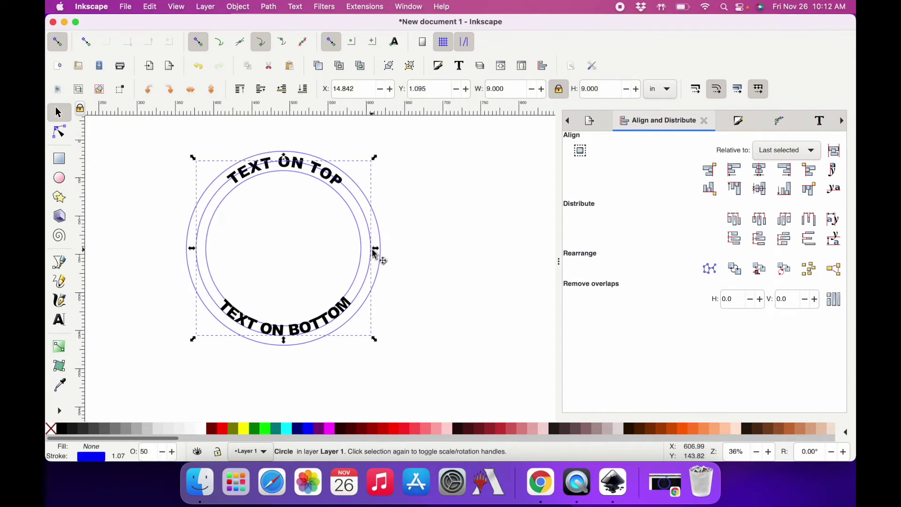
{"action": "left_click", "coordinate": [514, 91]}
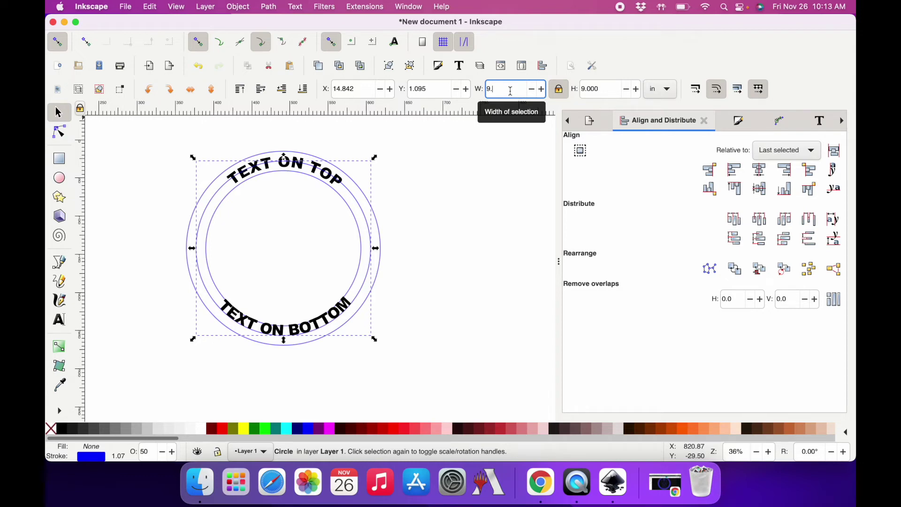
{"action": "type", "text": "."}
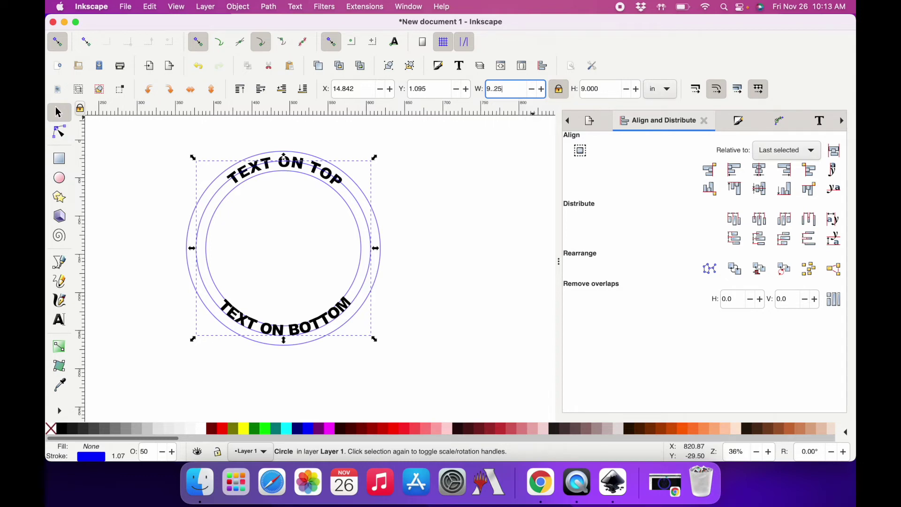
{"action": "type", "text": "25"}
{"action": "key", "text": "Tab"}
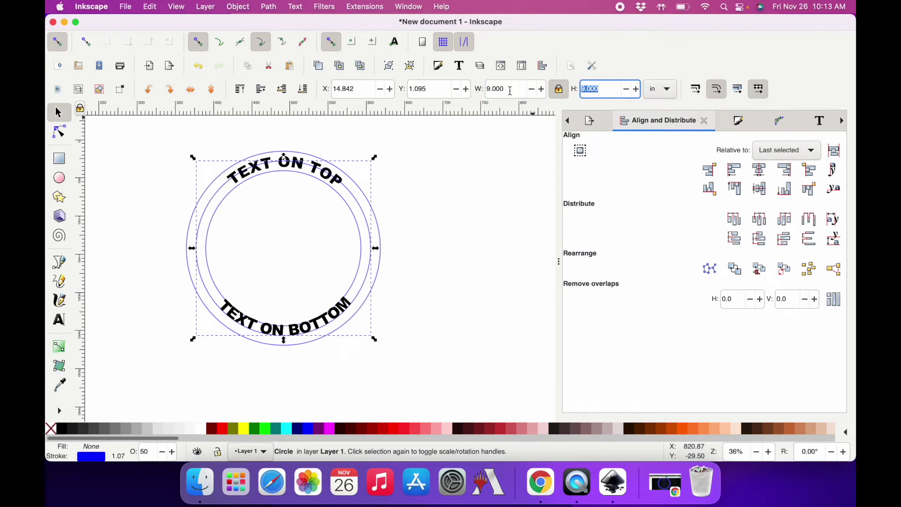
{"action": "left_click", "coordinate": [511, 90]}
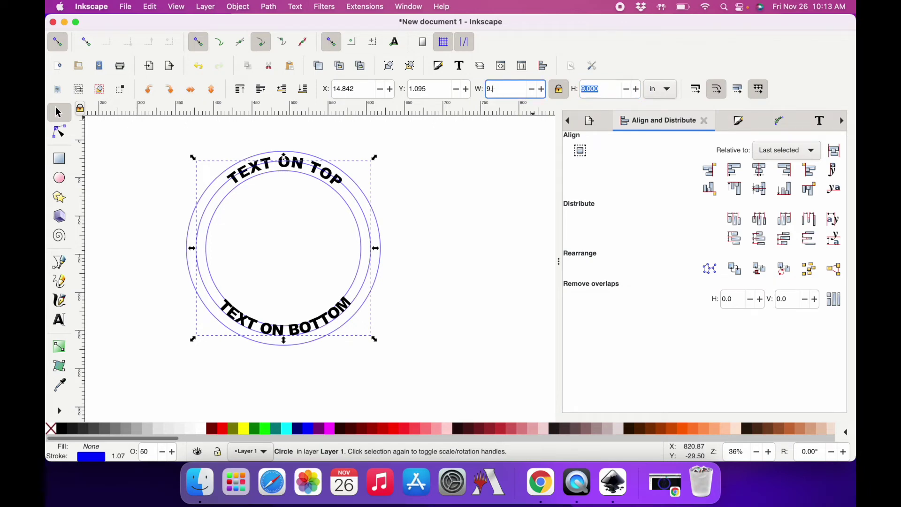
{"action": "key", "text": "Tab"}
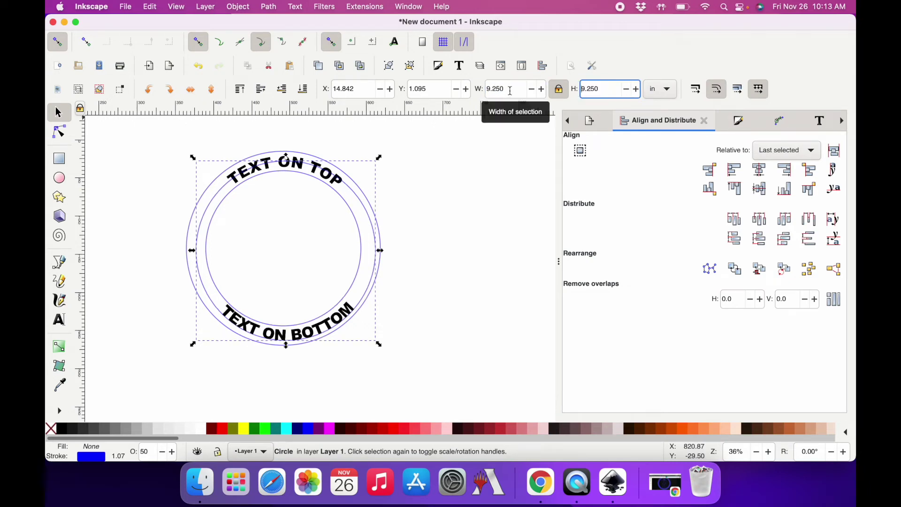
Step: Centre the 9.25-inch circle on the inner circle on both axes
{"action": "left_click", "coordinate": [357, 271], "text": "shift"}
{"action": "left_click", "coordinate": [760, 170]}
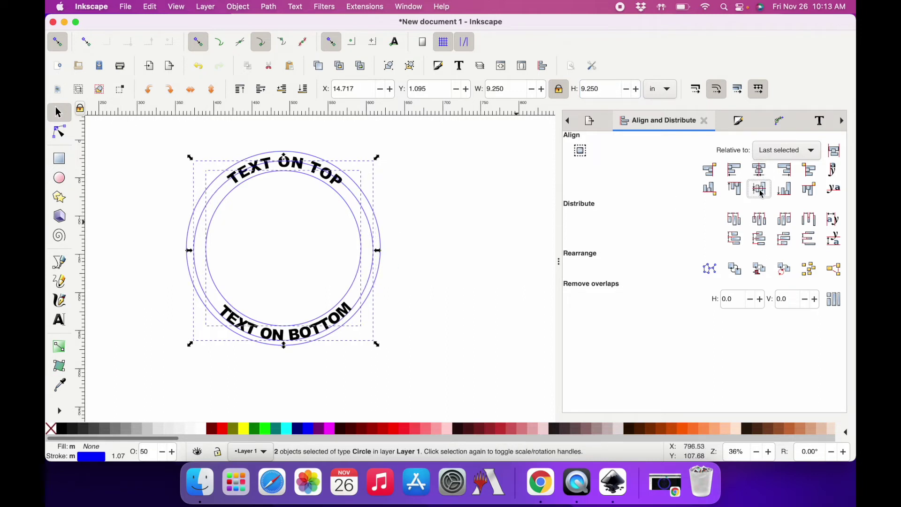
{"action": "left_click", "coordinate": [759, 188]}
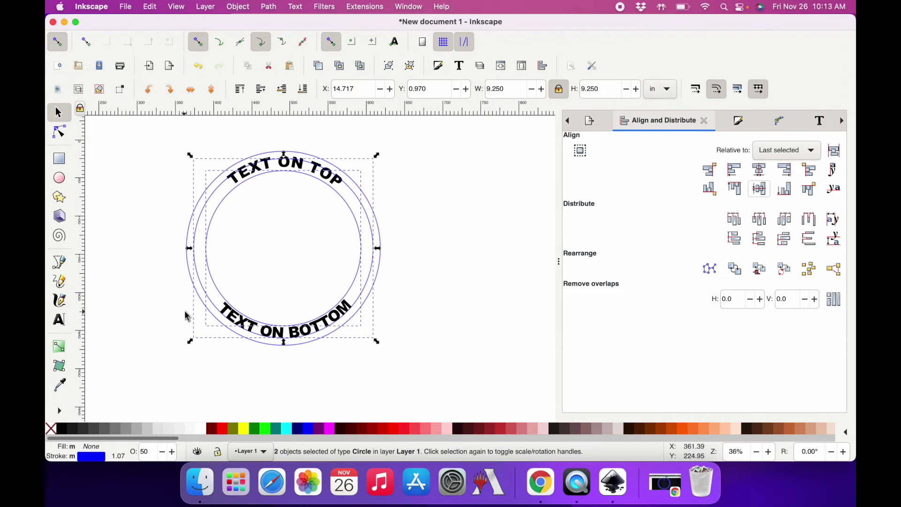
{"action": "left_click", "coordinate": [413, 324]}
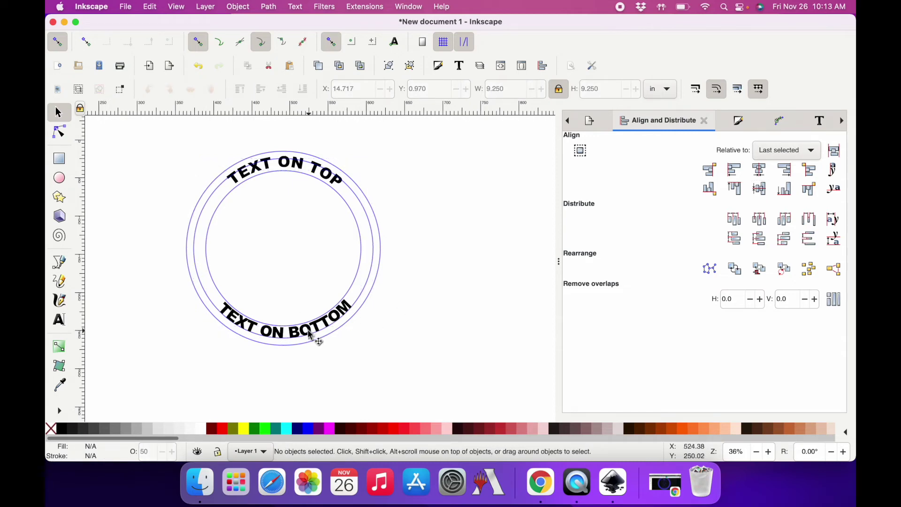
{"action": "left_click", "coordinate": [311, 332]}
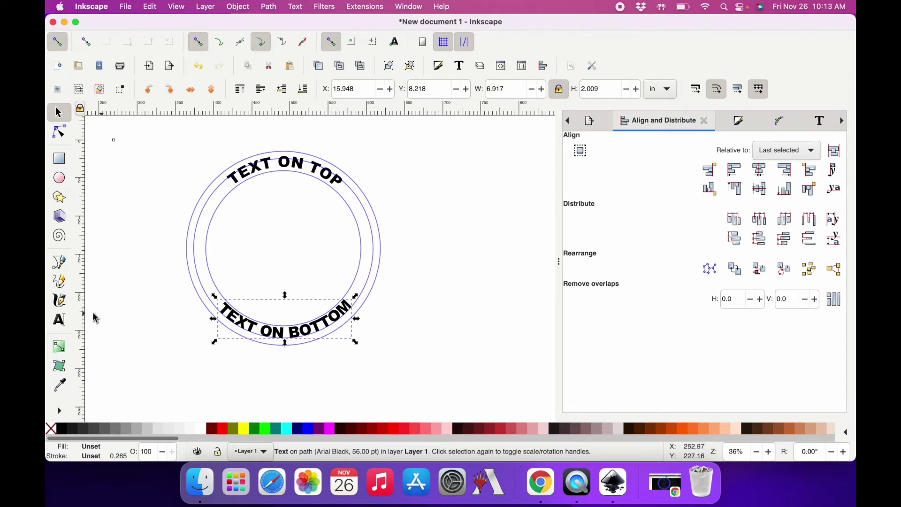
Step: Raise the letter spacing of 'TEXT ON BOTTOM' to about 9.73
{"action": "left_click", "coordinate": [59, 320]}
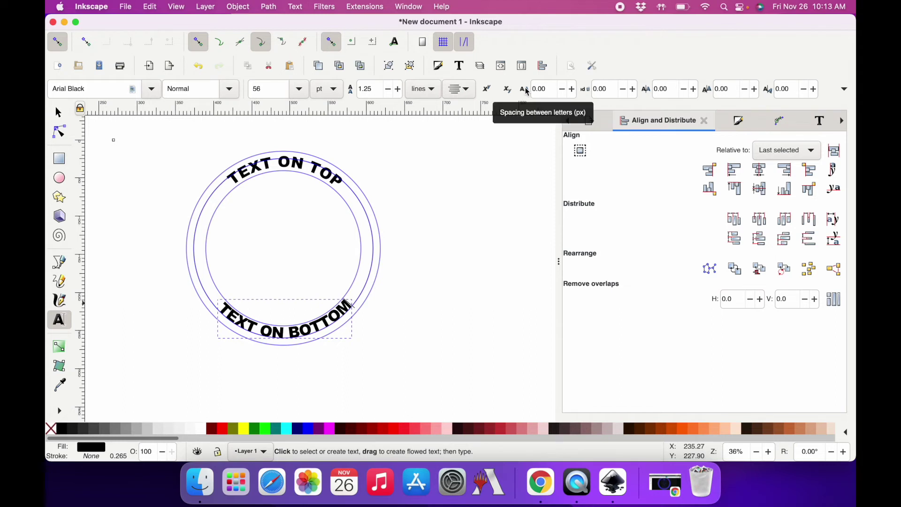
{"action": "left_click", "coordinate": [573, 90]}
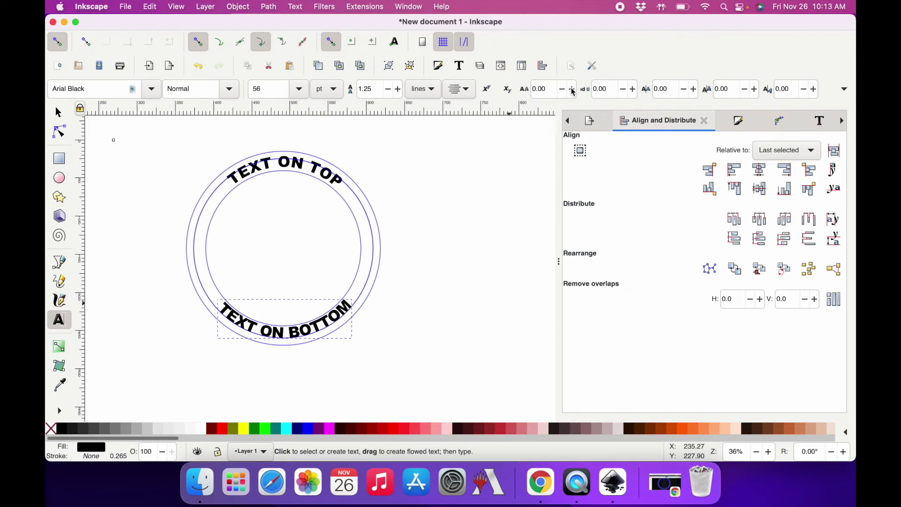
{"action": "left_click", "coordinate": [574, 89]}
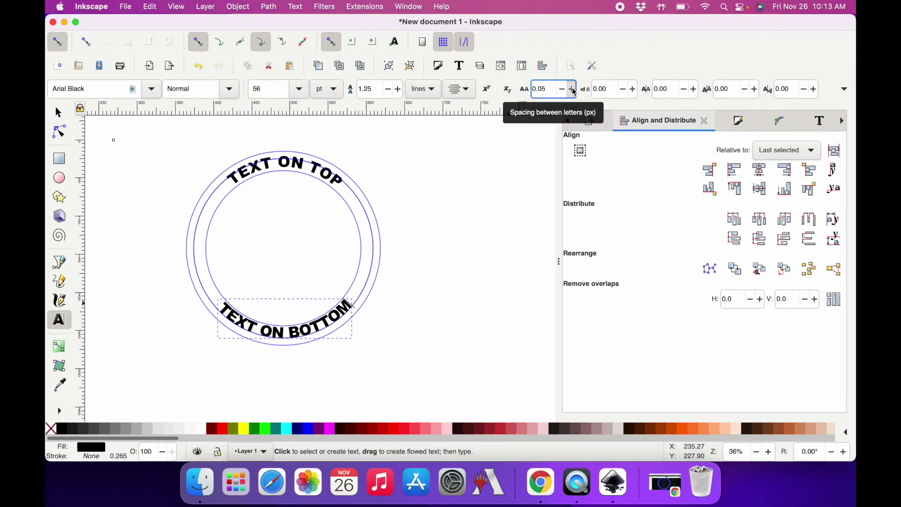
{"action": "left_click_drag", "start_coordinate": [573, 89], "coordinate": [573, 89]}
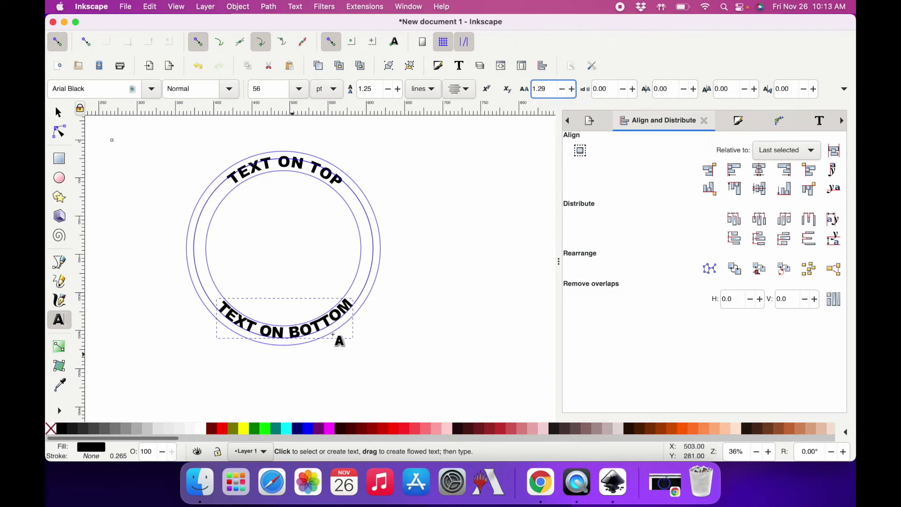
{"action": "left_click", "coordinate": [573, 89]}
{"action": "left_click", "coordinate": [575, 90]}
{"action": "left_click", "coordinate": [575, 90]}
{"action": "left_click", "coordinate": [575, 90]}
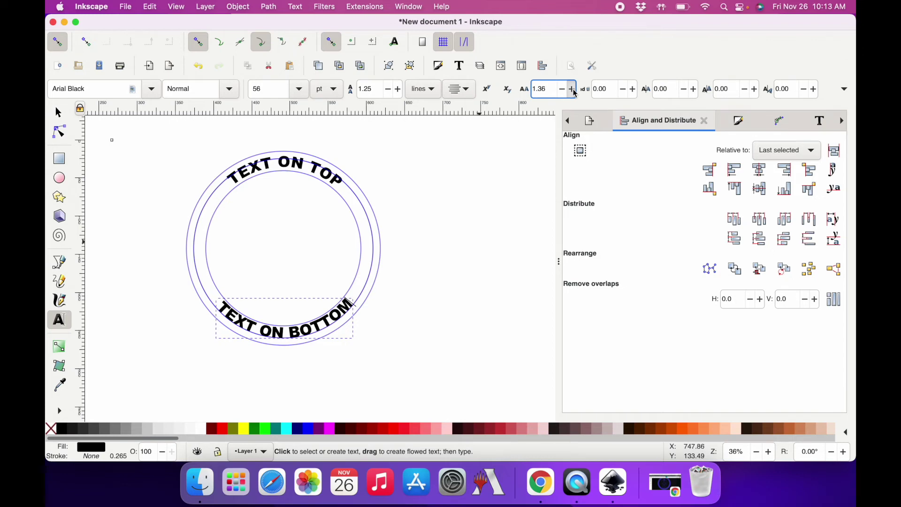
{"action": "left_click_drag", "start_coordinate": [576, 93], "coordinate": [576, 93]}
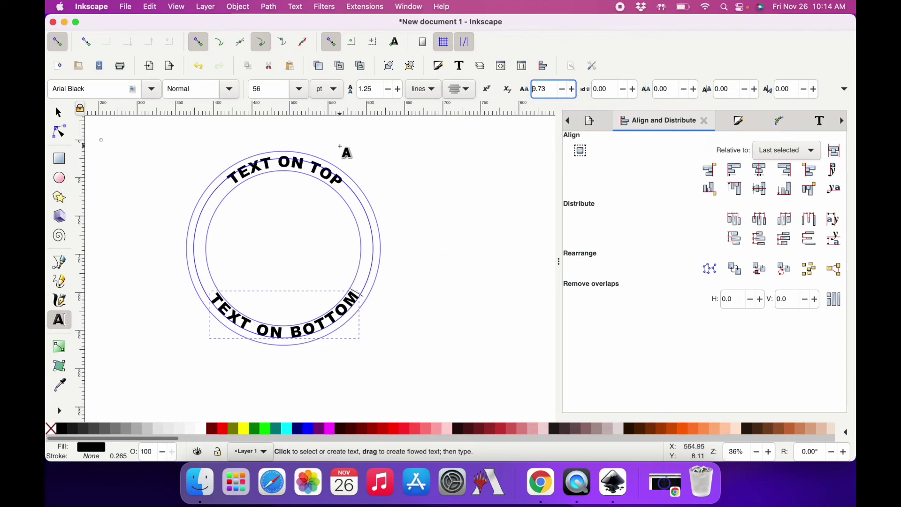
{"action": "left_click", "coordinate": [57, 113]}
Step: Add a horizontal guide at the arc ends and convert 'TEXT ON BOTTOM' to paths
{"action": "left_click_drag", "start_coordinate": [330, 114], "coordinate": [345, 294]}
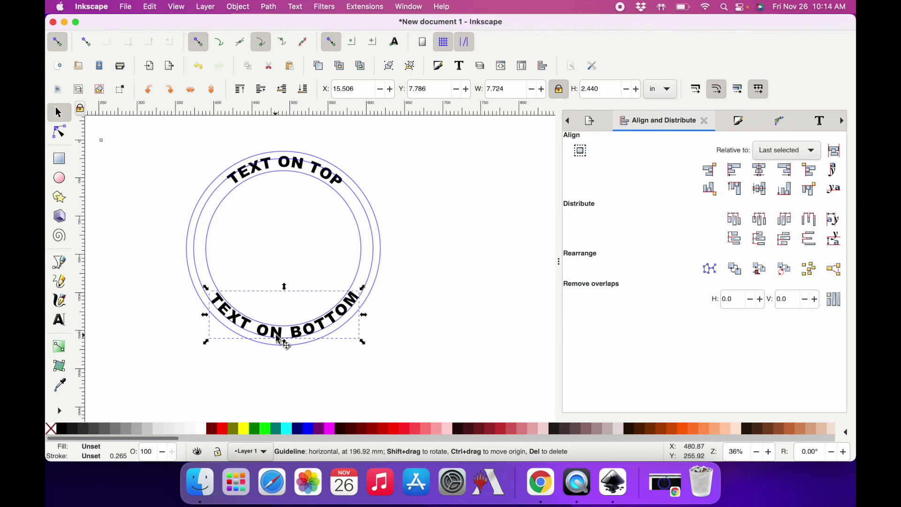
{"action": "left_click", "coordinate": [295, 7]}
{"action": "mouse_move", "coordinate": [269, 7]}
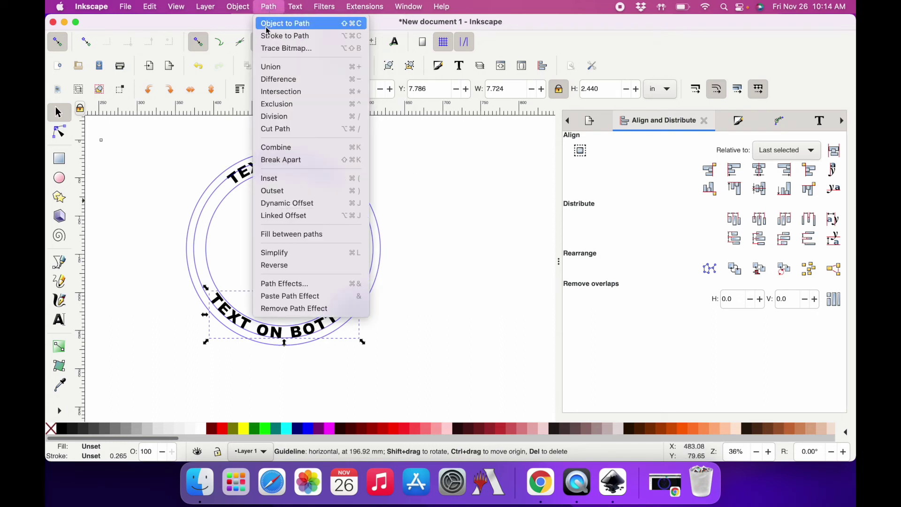
{"action": "left_click", "coordinate": [268, 23]}
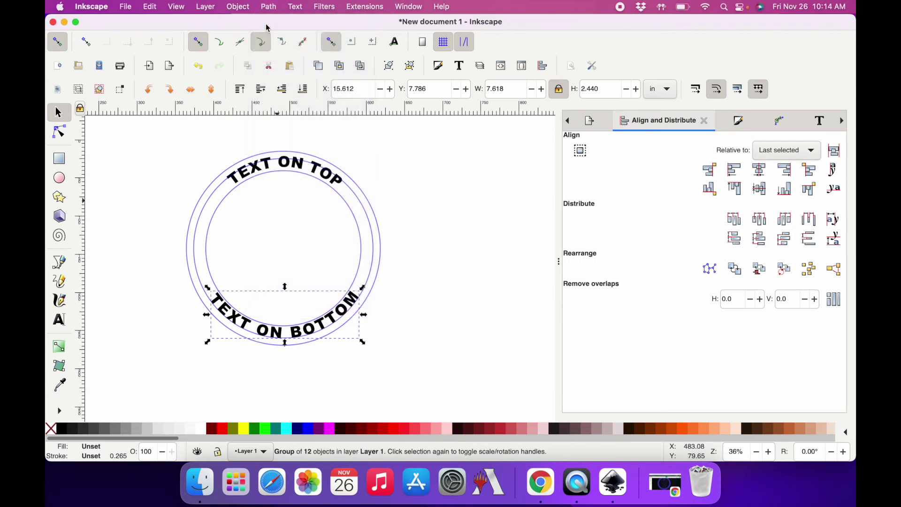
{"action": "left_click", "coordinate": [455, 295]}
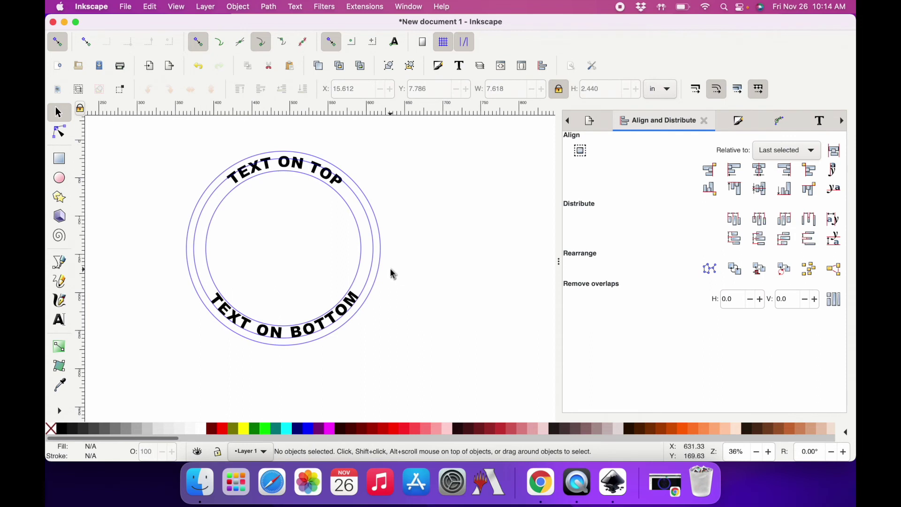
Step: Remove the extra 9.25-inch circle
{"action": "left_click", "coordinate": [376, 259]}
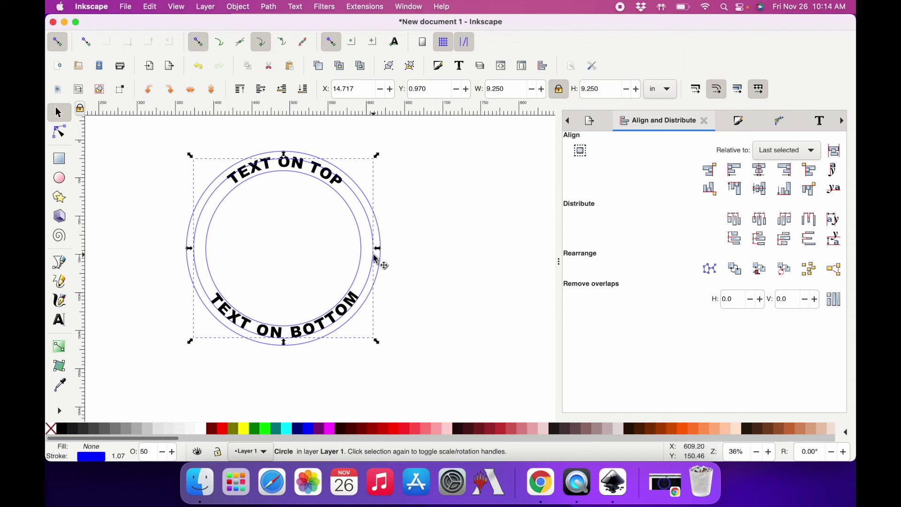
{"action": "key", "text": "alt"}
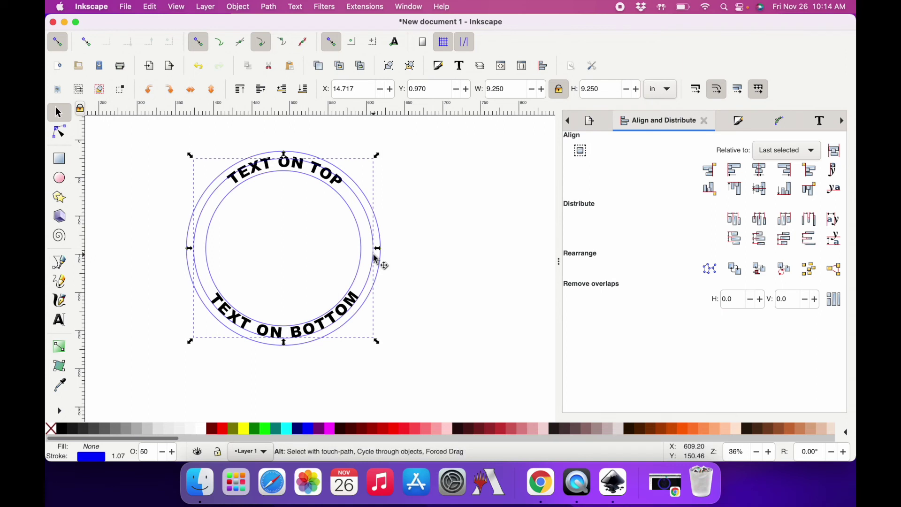
{"action": "key", "text": "Escape"}
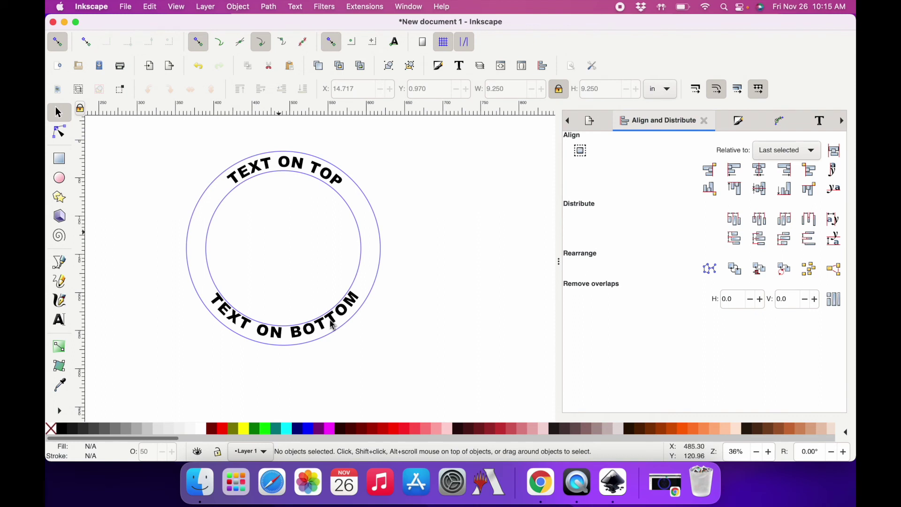
Step: Nudge the outlined 'TEXT ON BOTTOM' group down to Y 7.960 in
{"action": "left_click", "coordinate": [308, 334]}
{"action": "left_click_drag", "start_coordinate": [307, 331], "coordinate": [306, 335]}
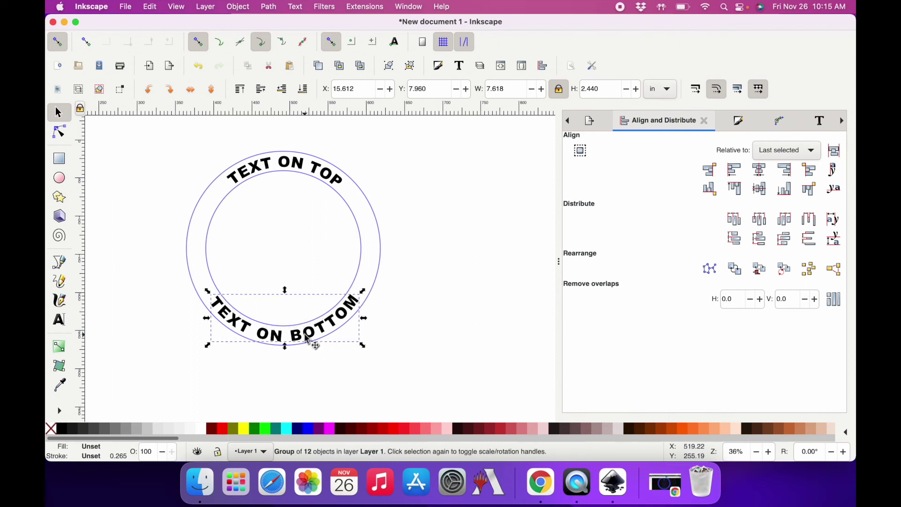
{"action": "left_click", "coordinate": [468, 340]}
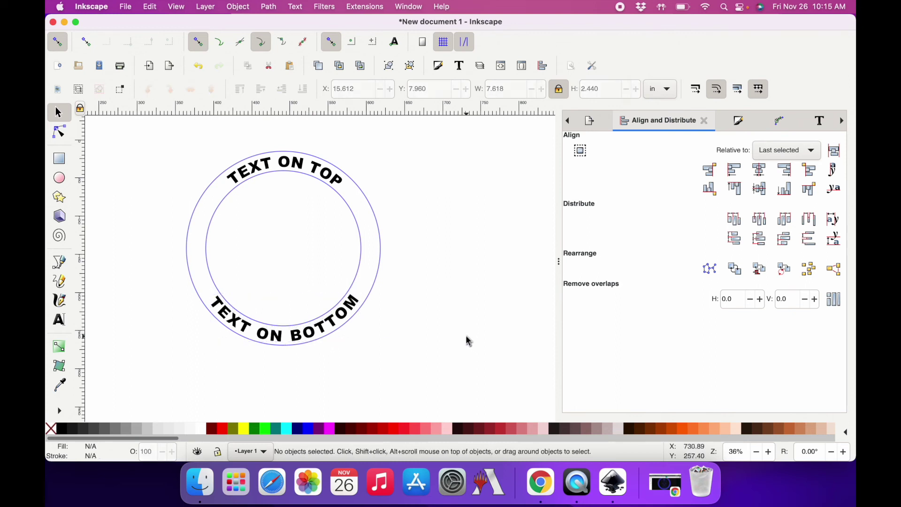